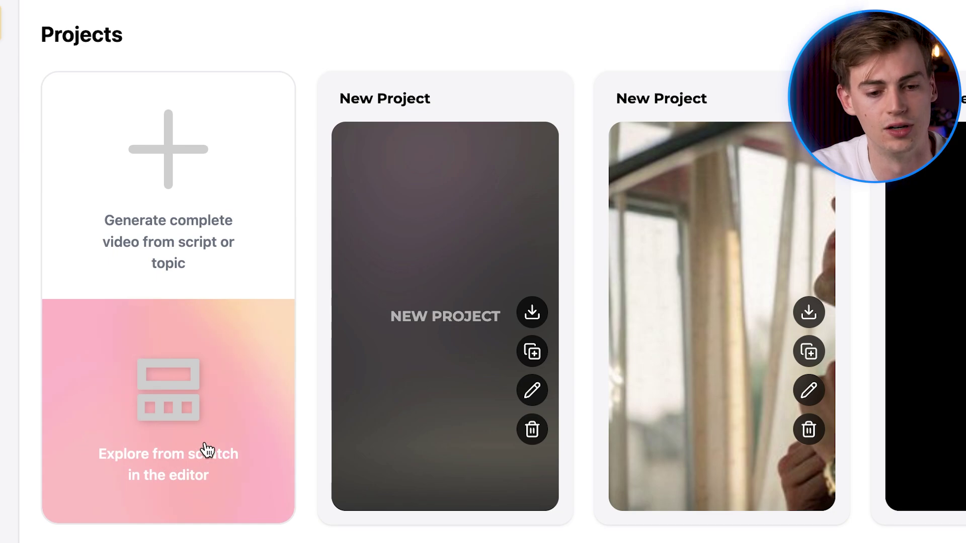
Step: Start a new blank project and look at Image generation and its model list
left_click(190, 415)
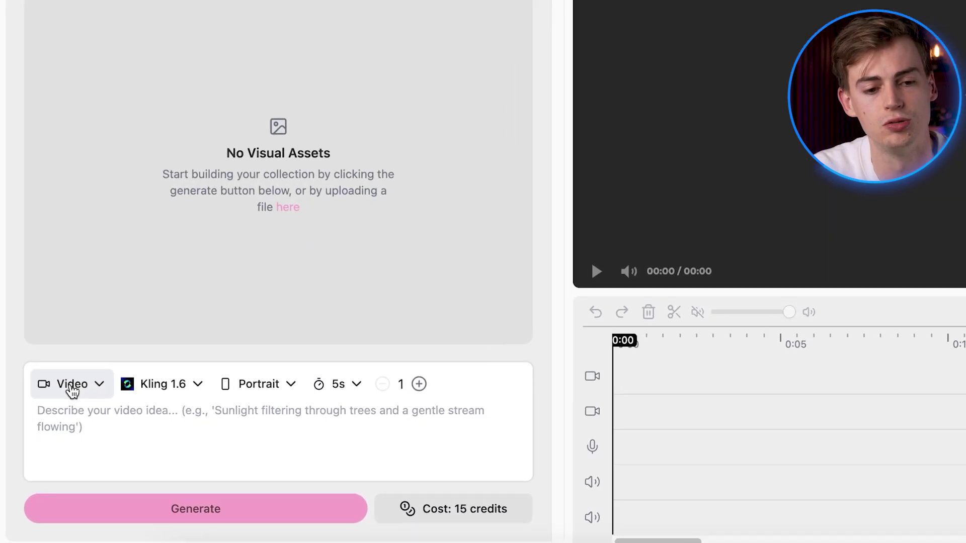
left_click(47, 413)
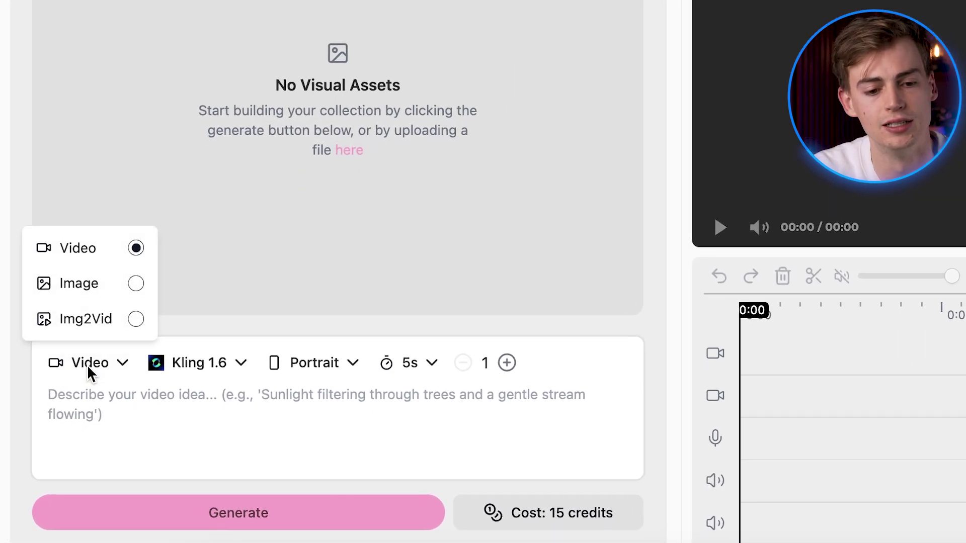
left_click(83, 275)
left_click(197, 358)
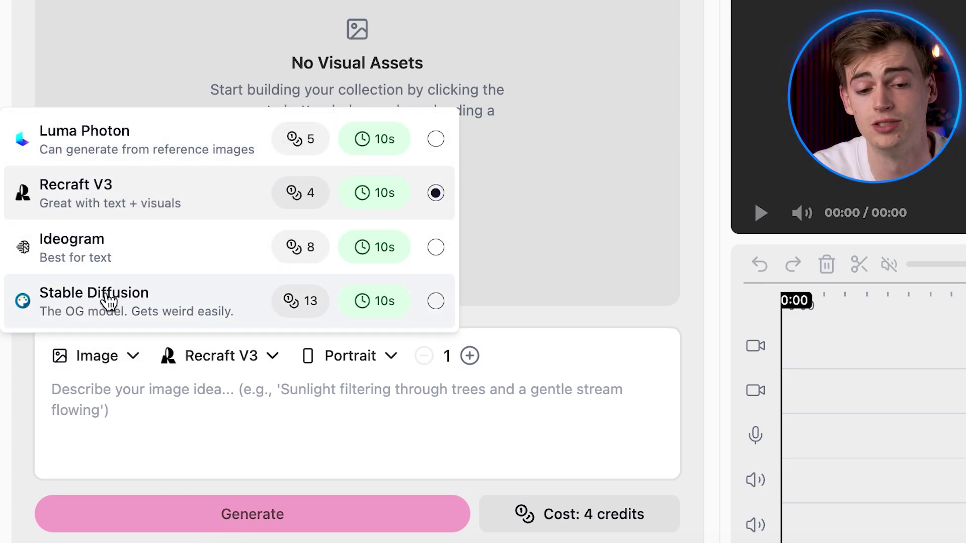
left_click(108, 380)
Step: Check the video models, then set the generator to Img2Vid with Kling 1.6, Portrait, 5s
left_click(65, 360)
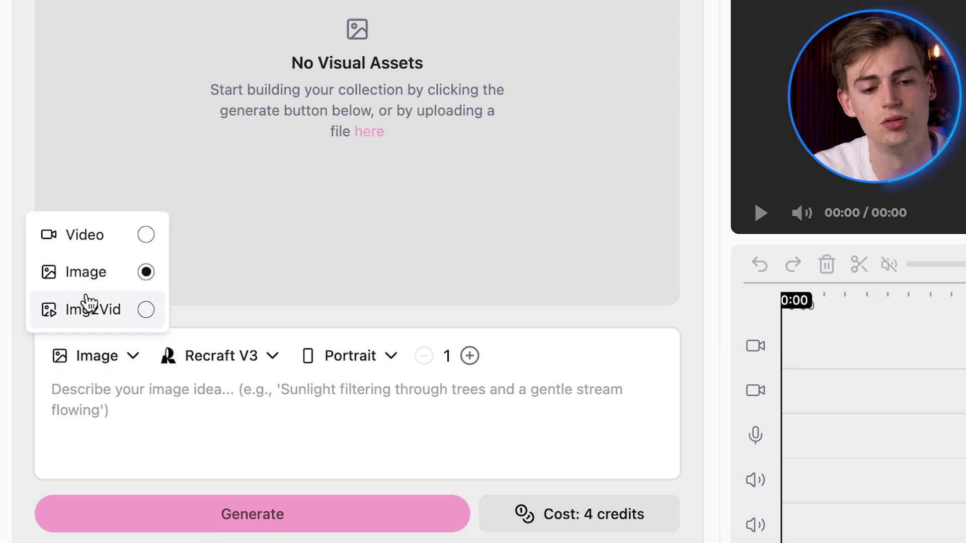
left_click(91, 247)
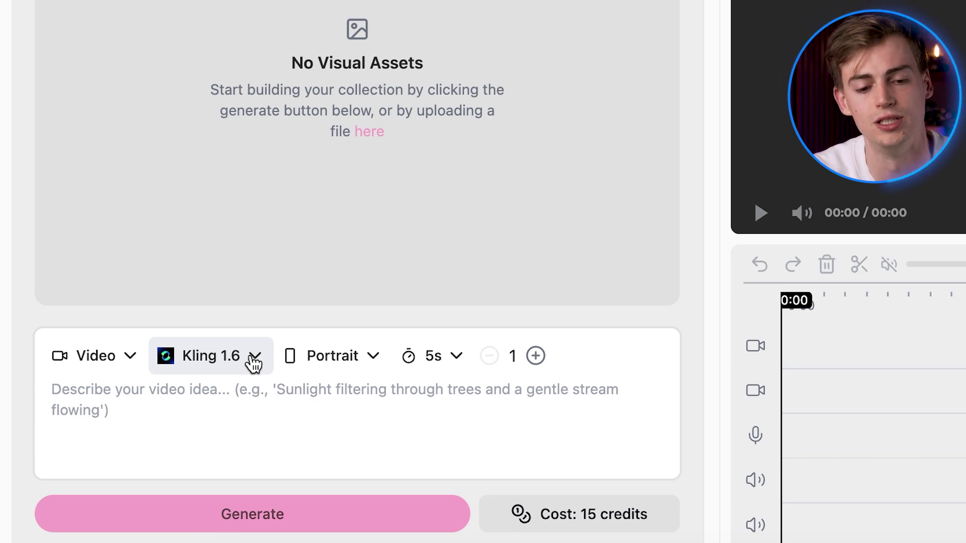
left_click(177, 363)
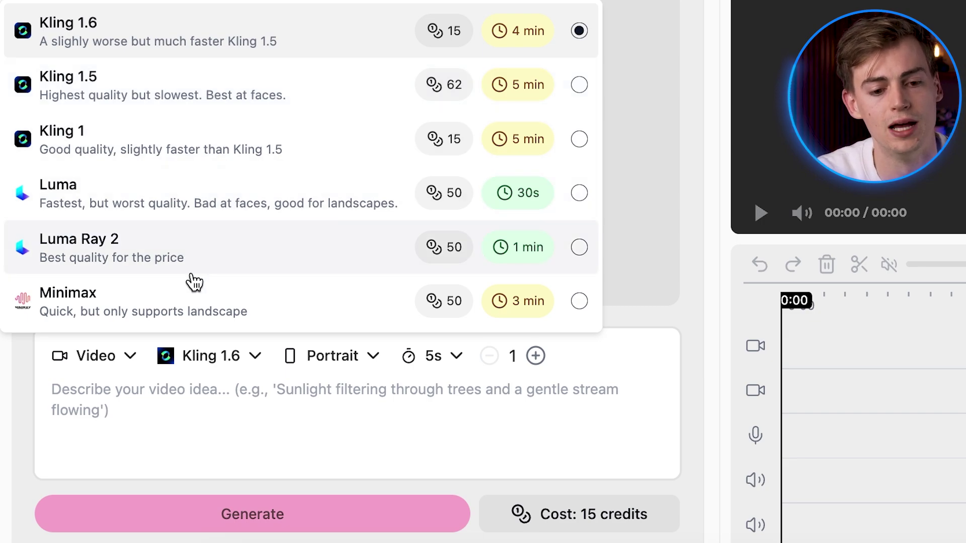
left_click(85, 358)
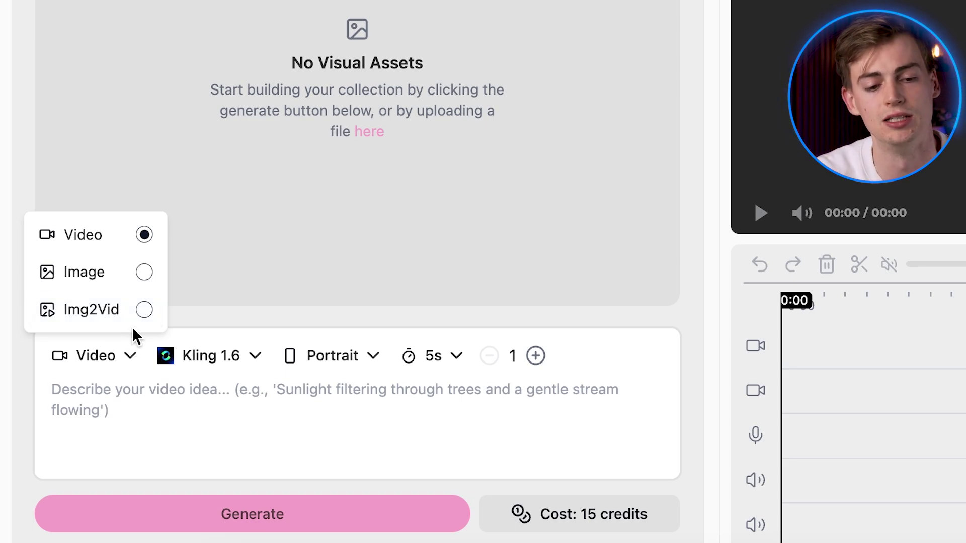
left_click(80, 276)
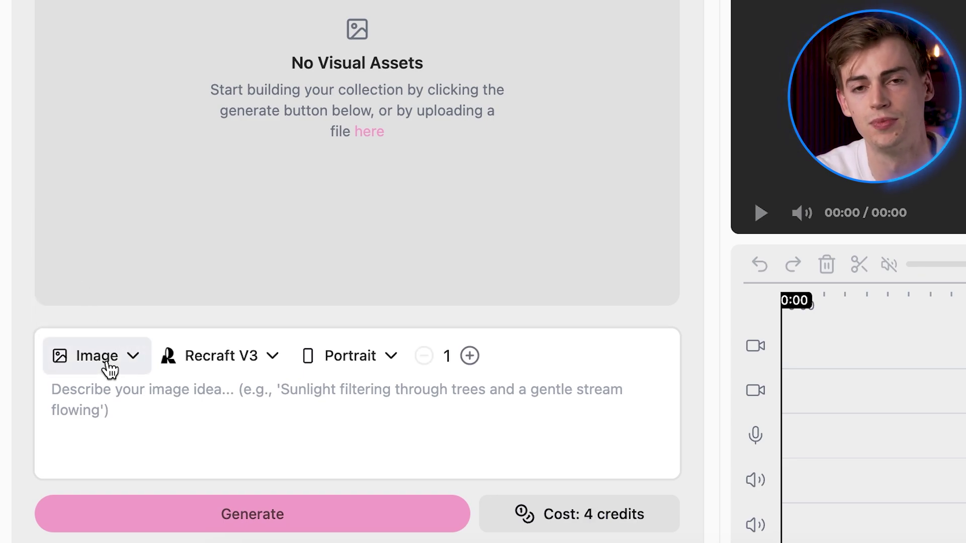
left_click(109, 369)
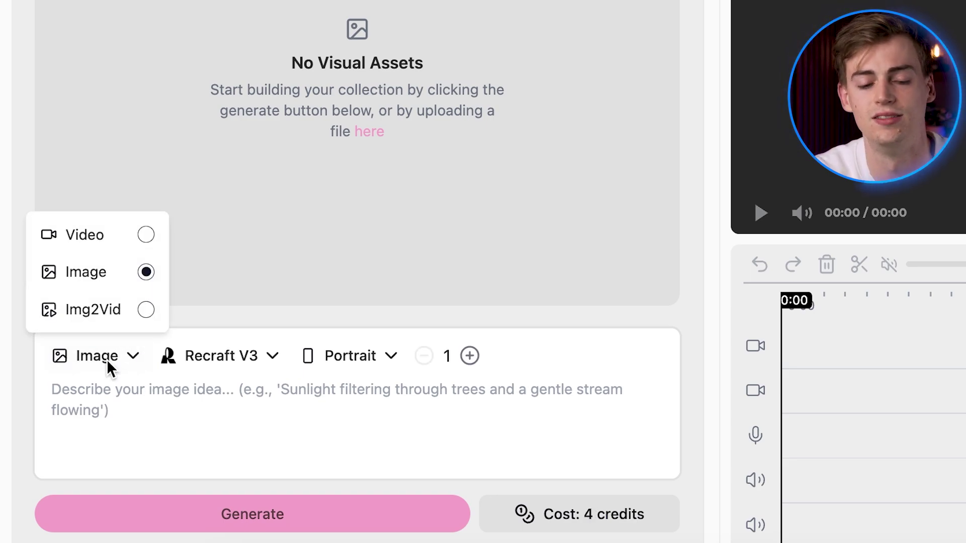
left_click(97, 316)
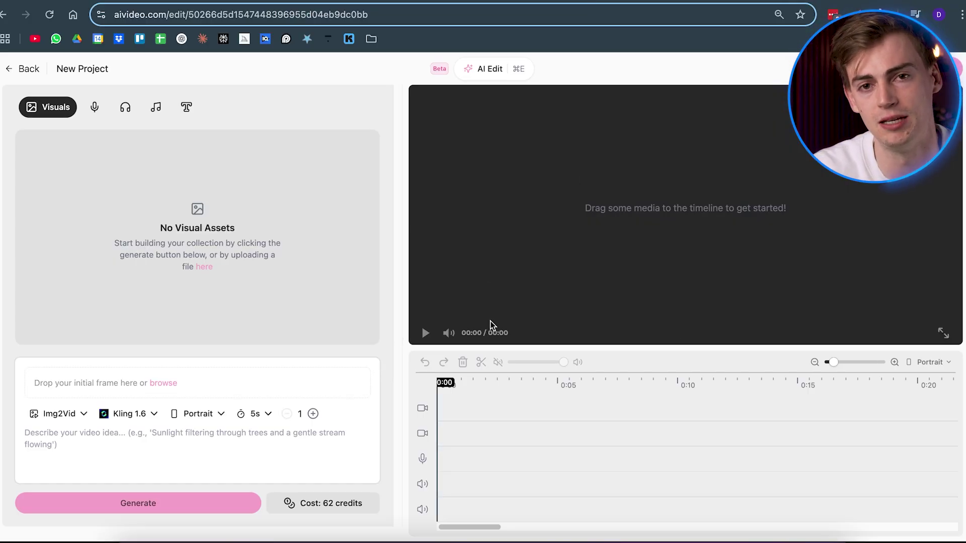
Step: Return to Projects and open the existing Monaco project, placing the playhead just past the start
left_click(29, 69)
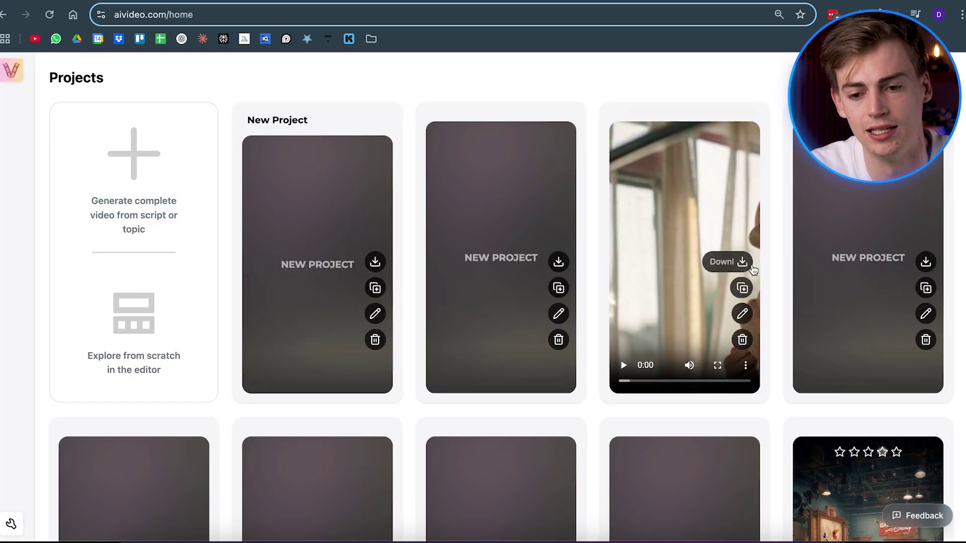
left_click(742, 314)
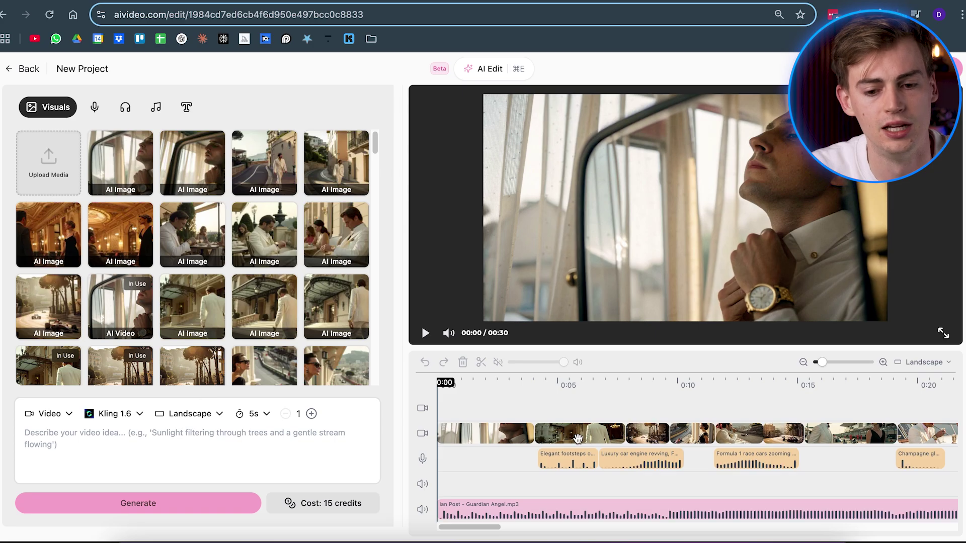
left_click(458, 426)
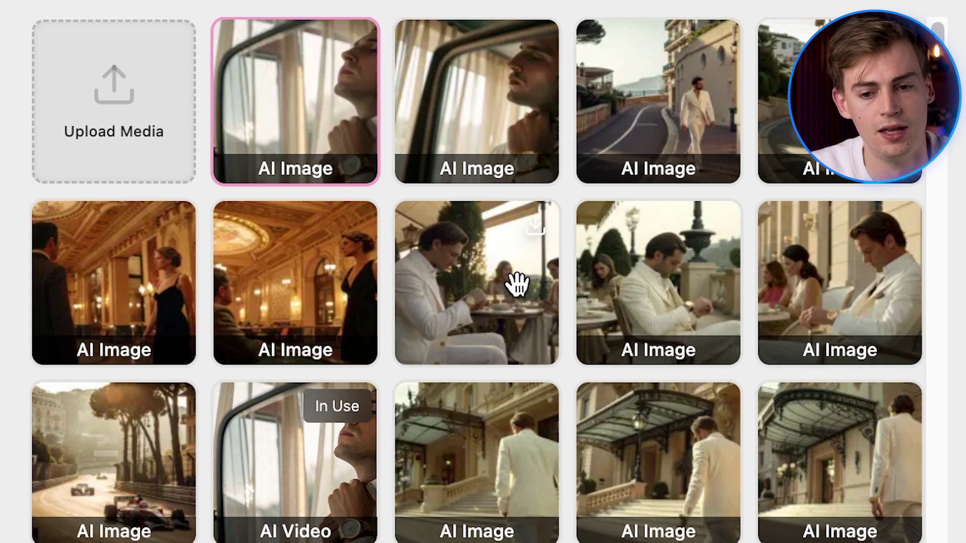
Step: Download the mirror close-up image and use it as the Img2Vid starting frame
left_click(359, 60)
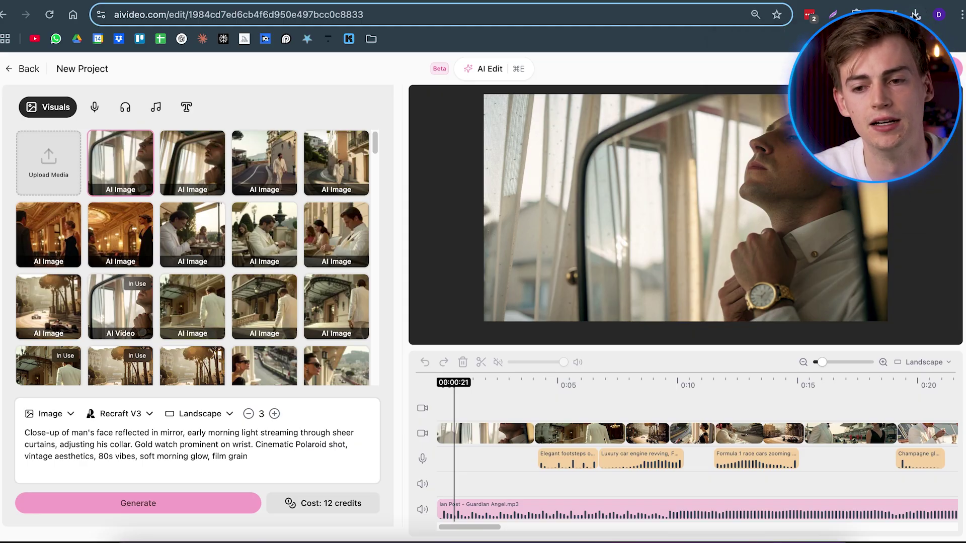
left_click(51, 414)
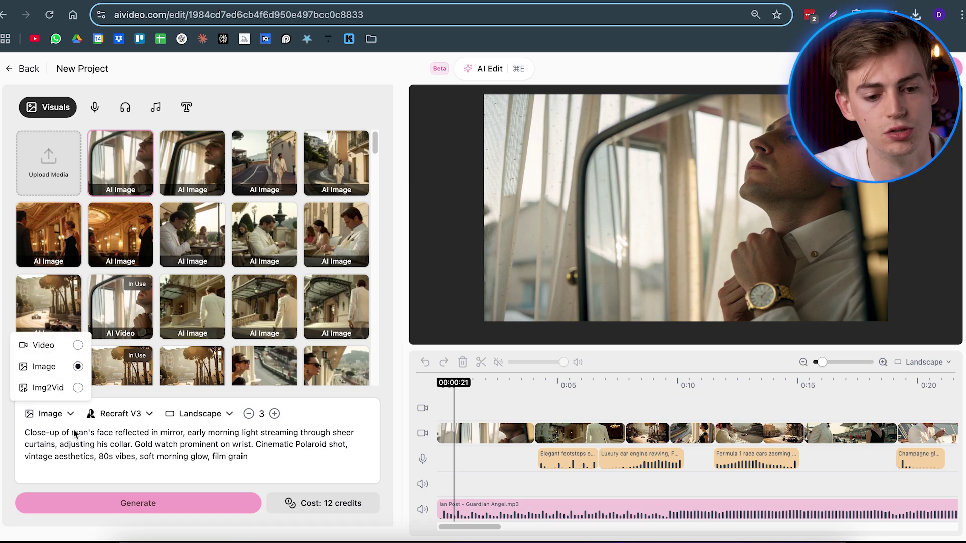
left_click(64, 390)
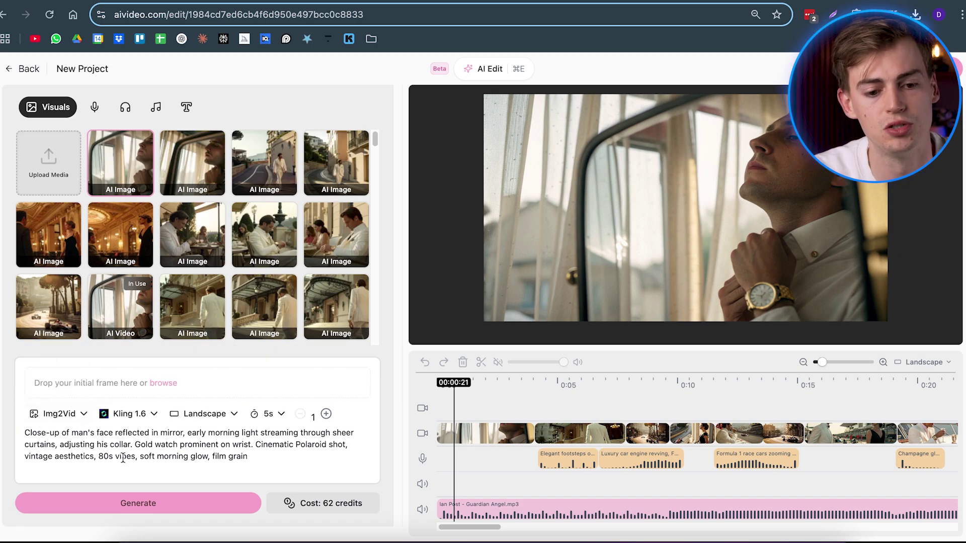
left_click(916, 15)
left_click_drag(755, 96, 97, 398)
Step: Replace the old prompt with the dolly tracking shot prompt
triple_click(286, 464)
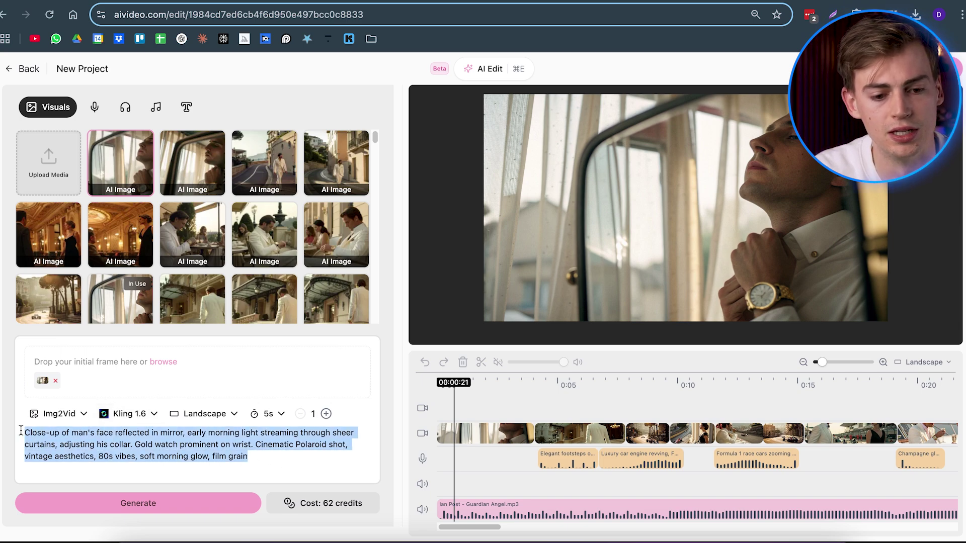
key("BackSpace")
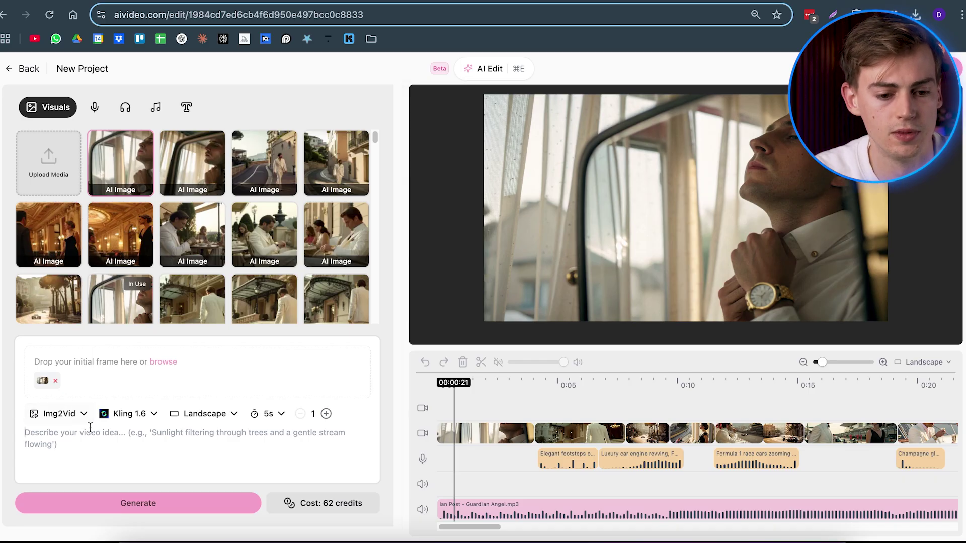
type("a dolly tracking shot of a man adjusting his collar in the mirror")
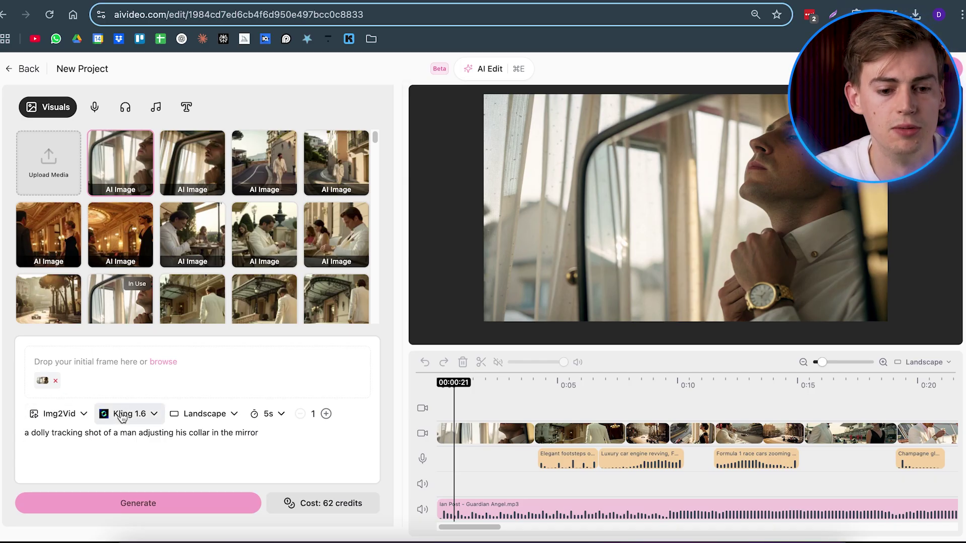
left_click(125, 413)
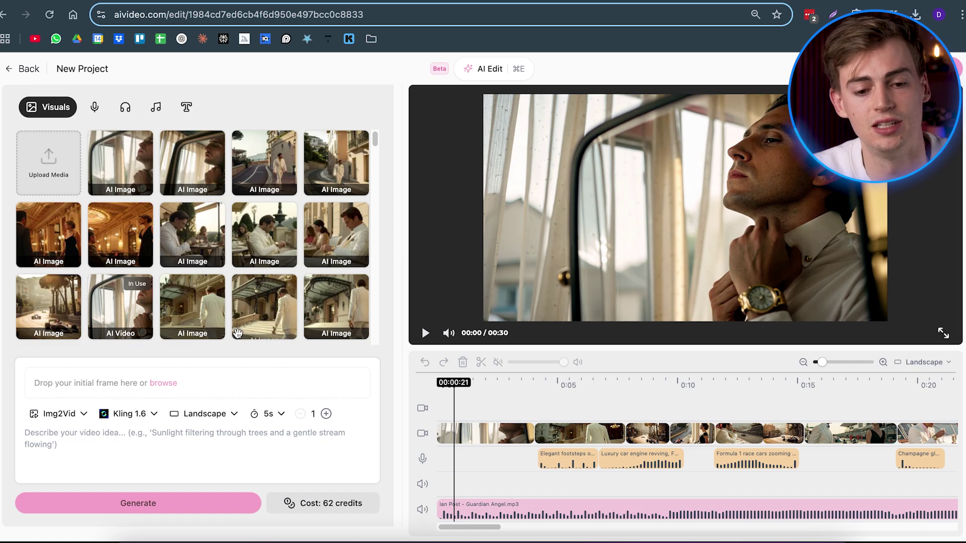
Step: Keep the clip duration at 5s after trying 10s, and generate the mirror-frame video
left_click(270, 415)
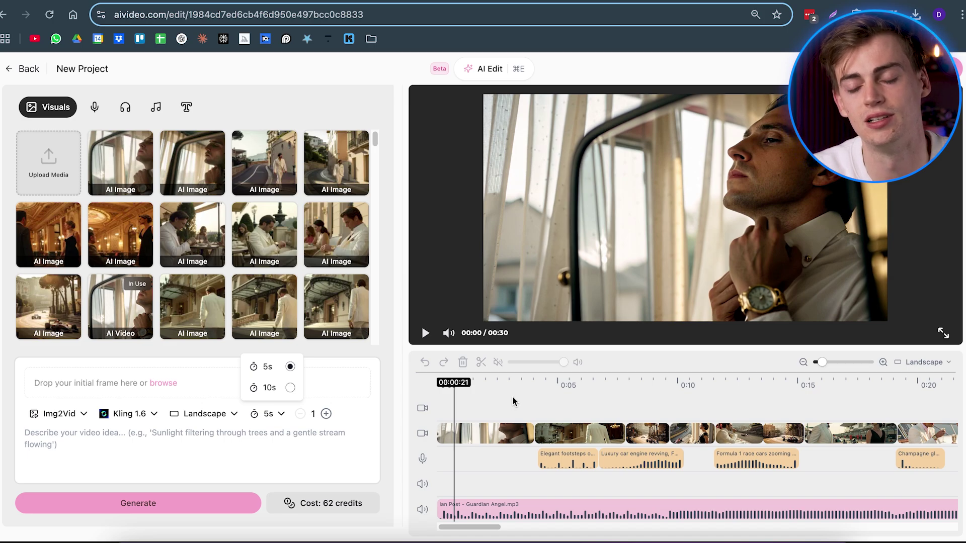
left_click(270, 388)
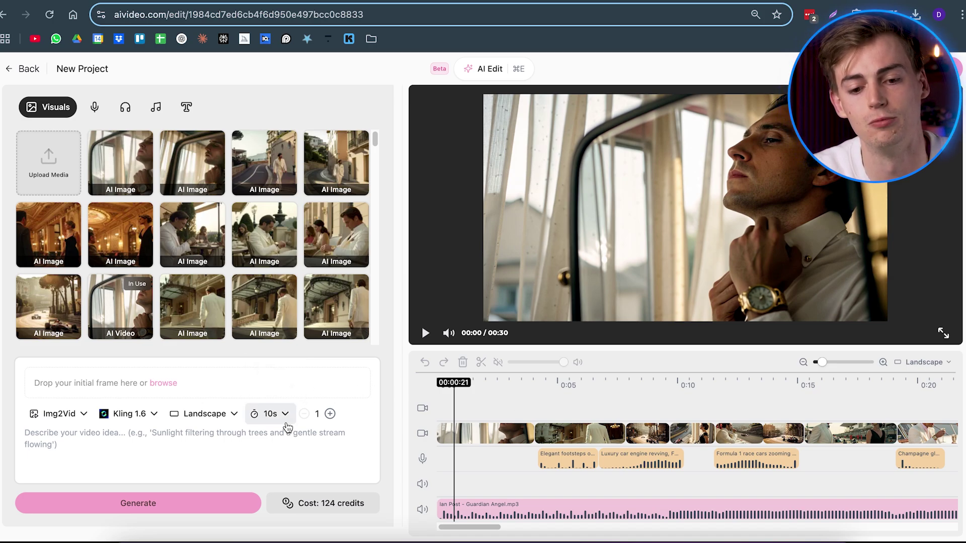
left_click(278, 415)
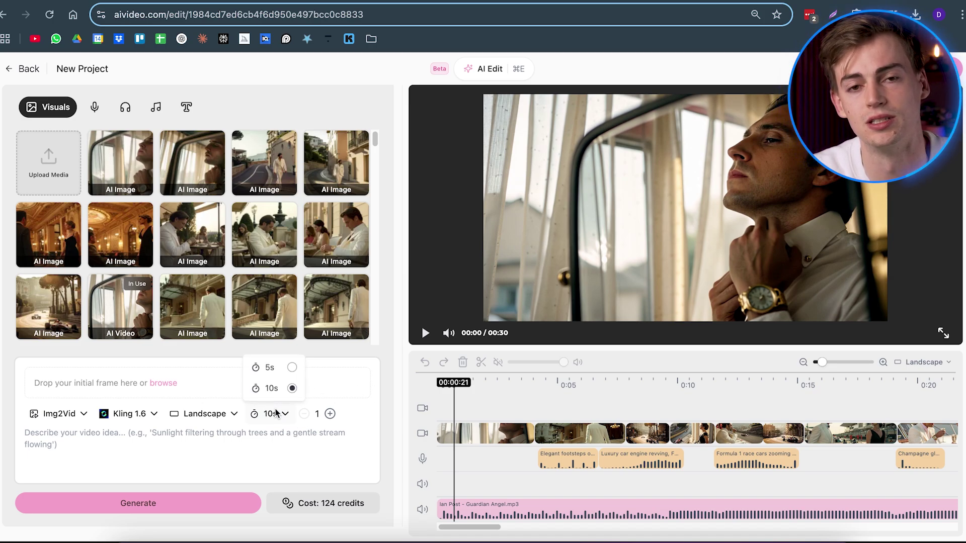
left_click(277, 375)
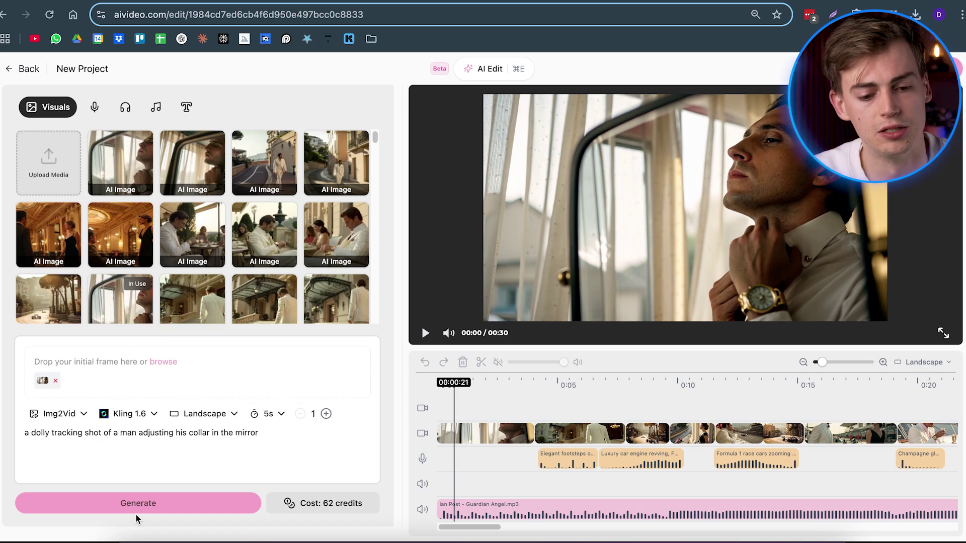
left_click(137, 507)
scroll(220, 240, "down", 5)
scroll(220, 240, "down", 10)
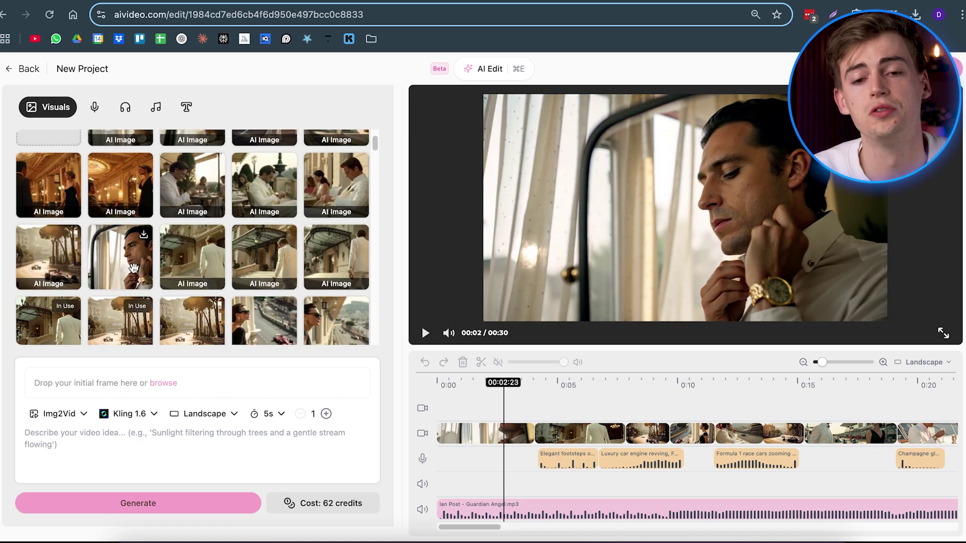
Step: Place the generated mirror clip on the top video track and inspect the casino images' prompts
left_click(121, 254)
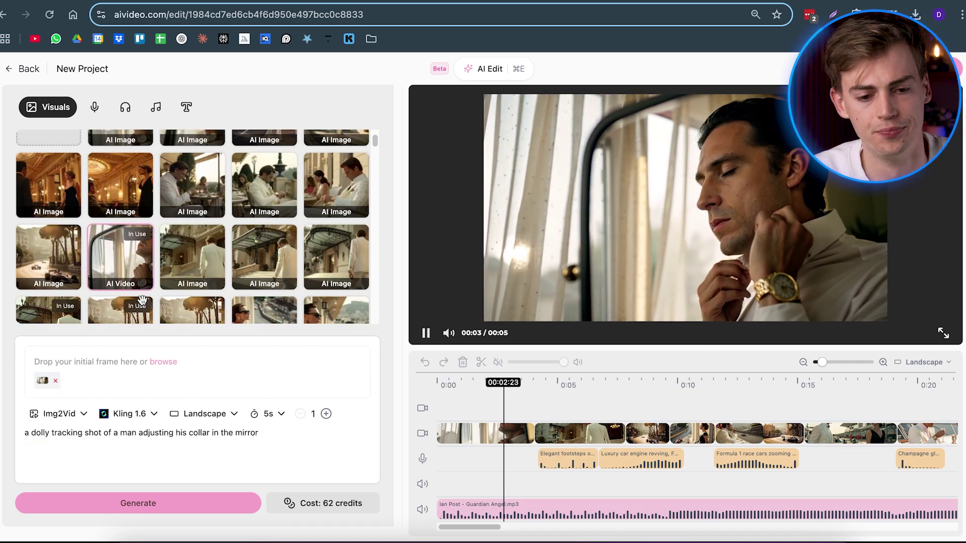
left_click_drag(120, 241, 470, 413)
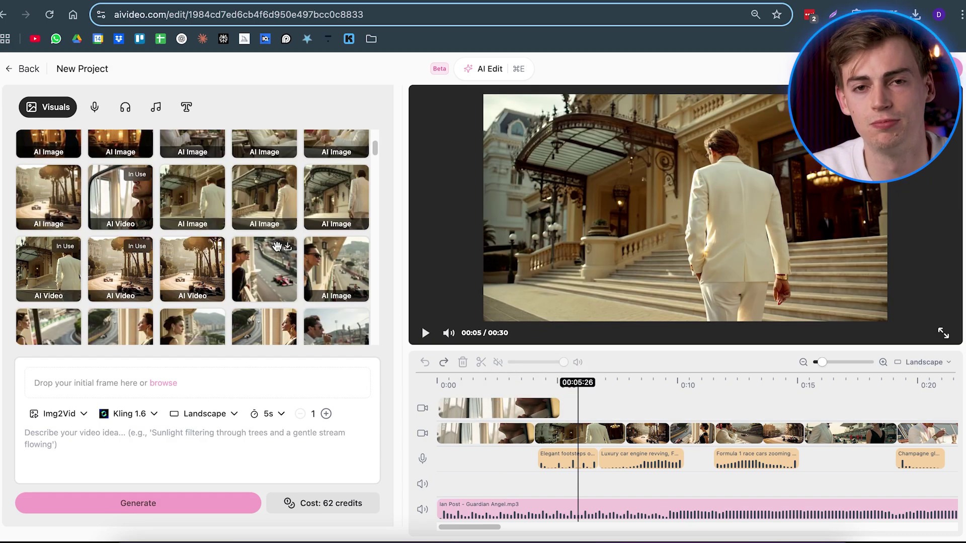
left_click(183, 205)
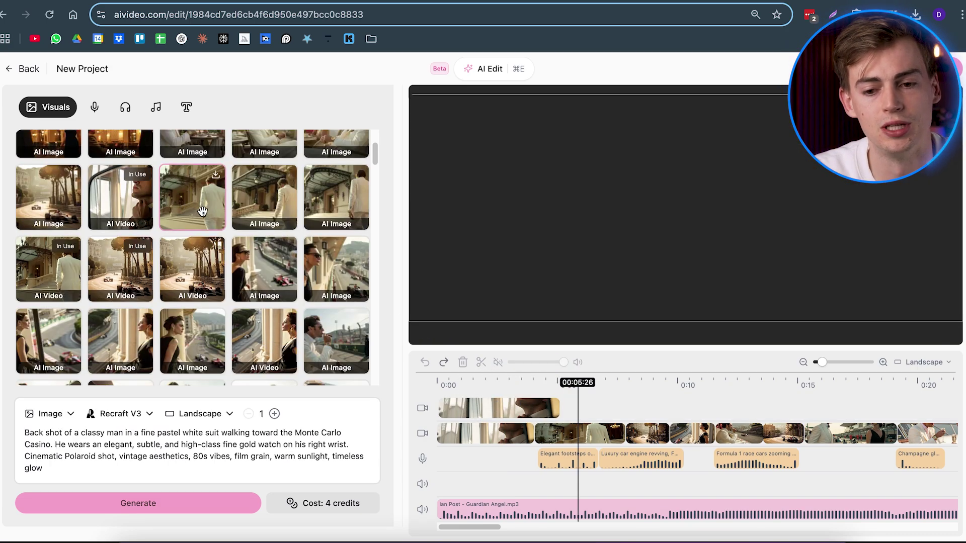
left_click(268, 208)
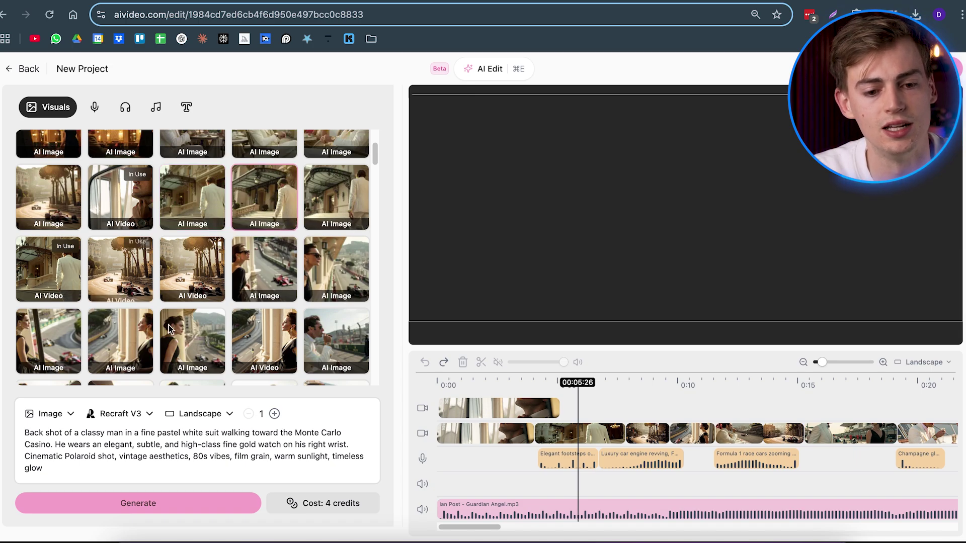
Step: Scrub through the casino and Formula 1 shots and open the Formula 1 clip at 0:09
left_click(605, 421)
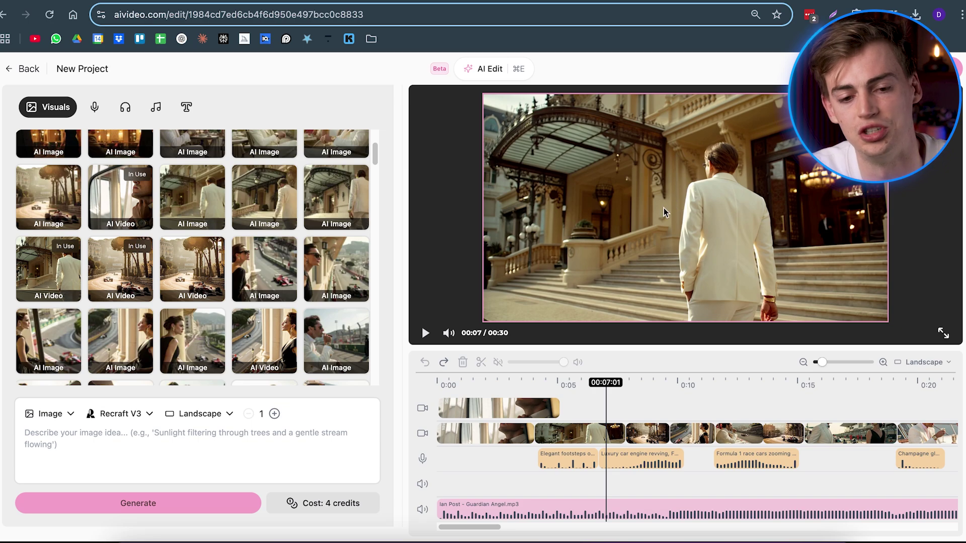
left_click(654, 397)
left_click(697, 392)
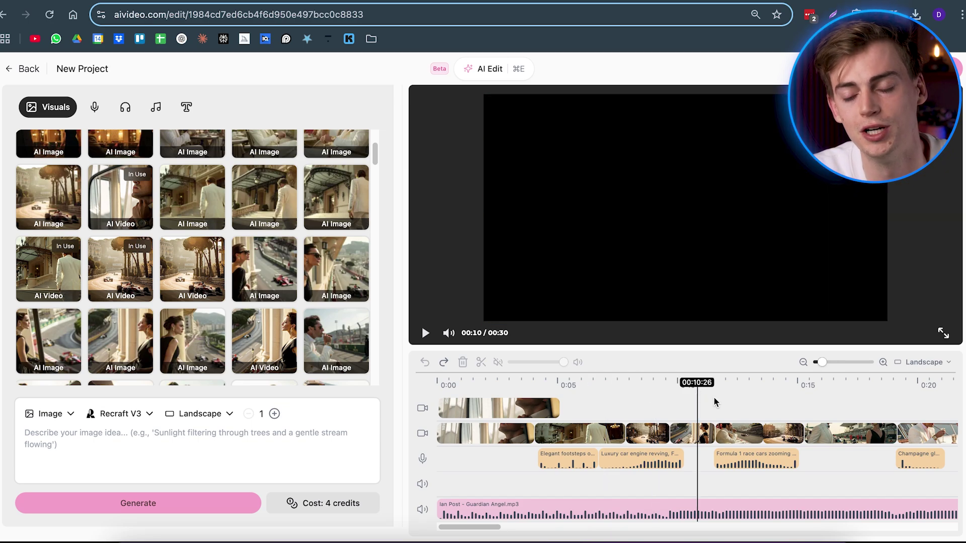
left_click(792, 402)
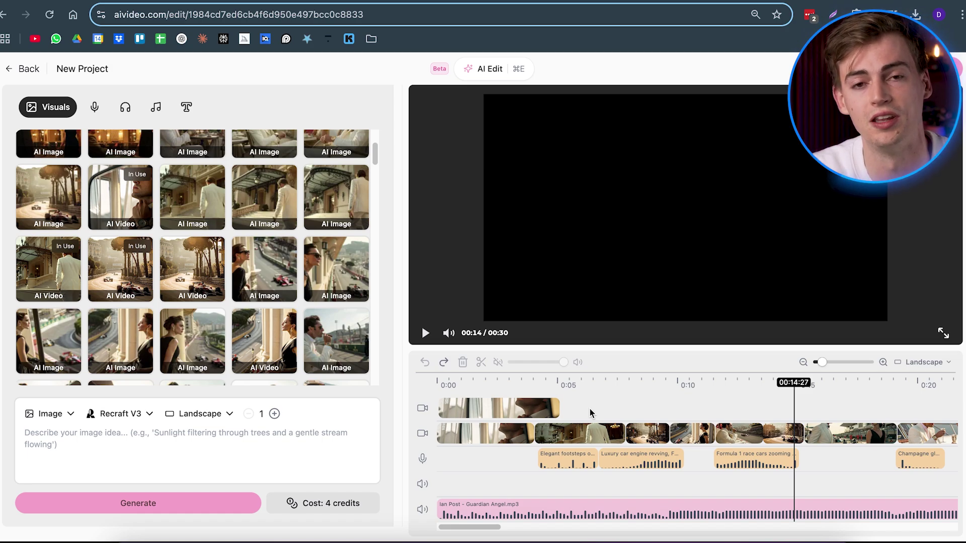
left_click(658, 434)
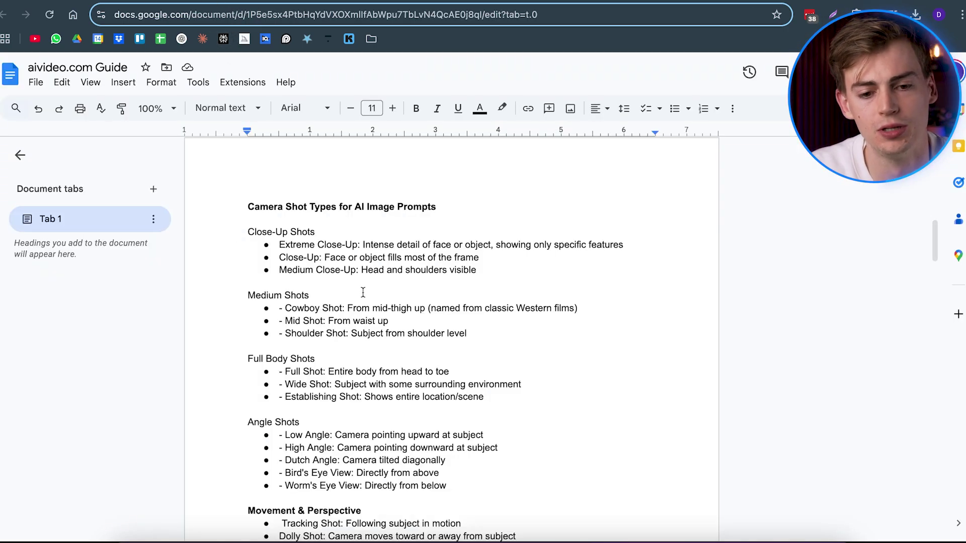
scroll(363, 293, "down", 2)
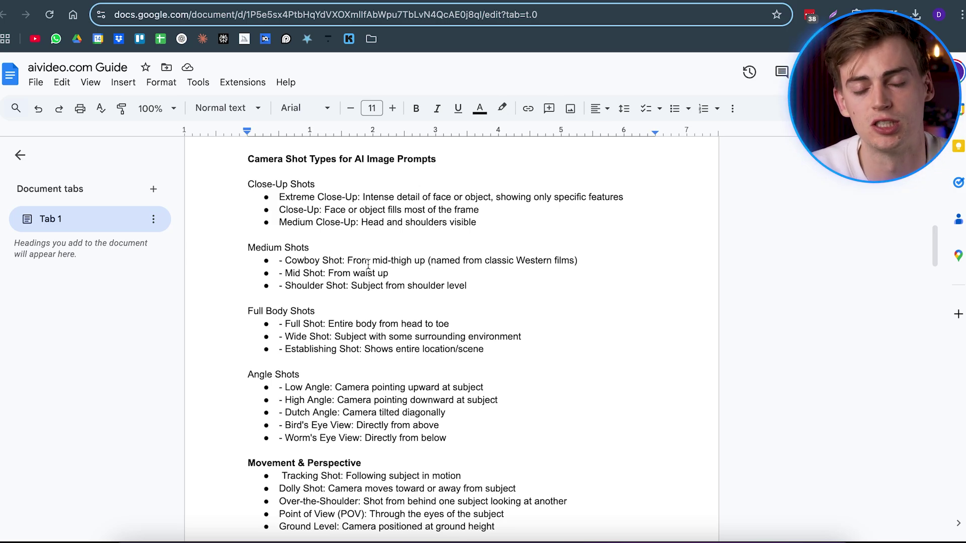
scroll(397, 322, "down", 20)
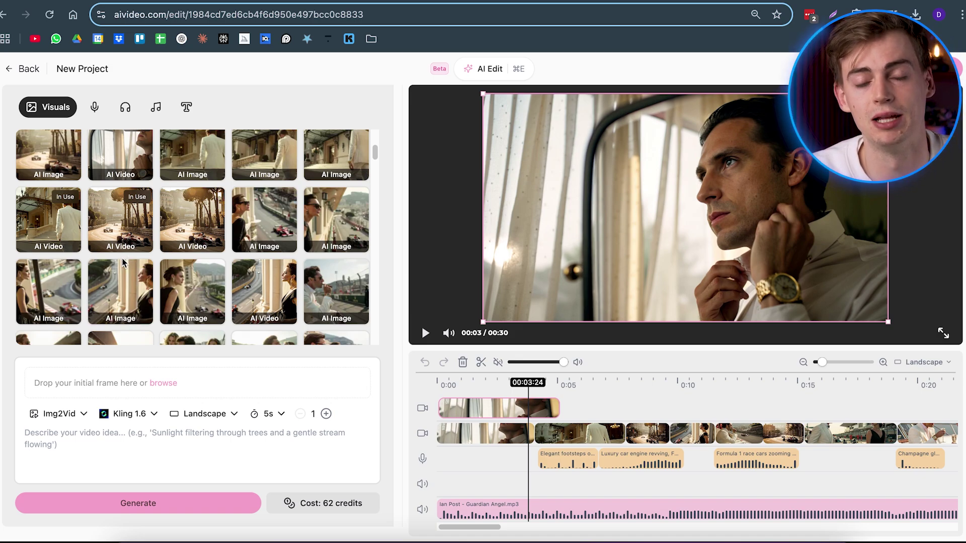
Step: Add the casino-steps video to the top track and trim the mirror clip to 00:03:29
mouse_move(55, 263)
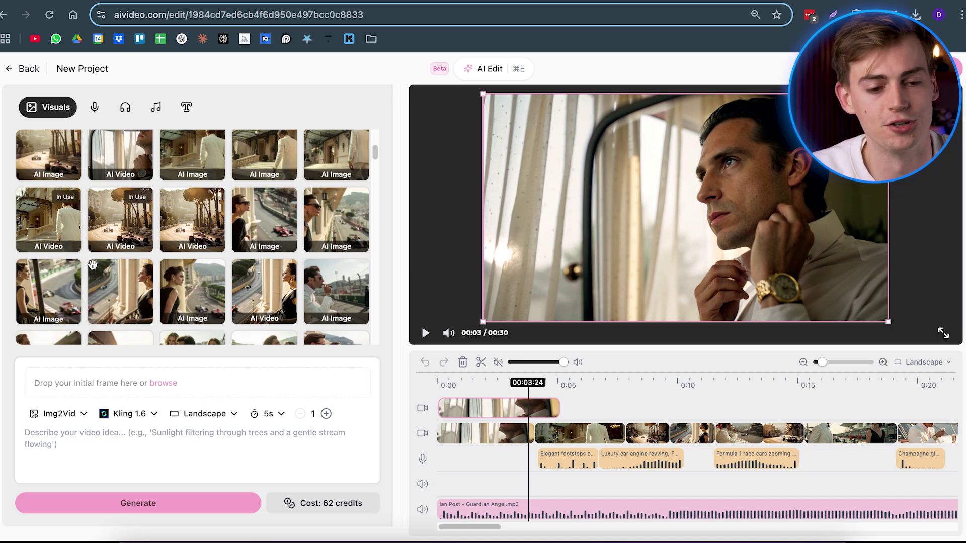
mouse_move(57, 237)
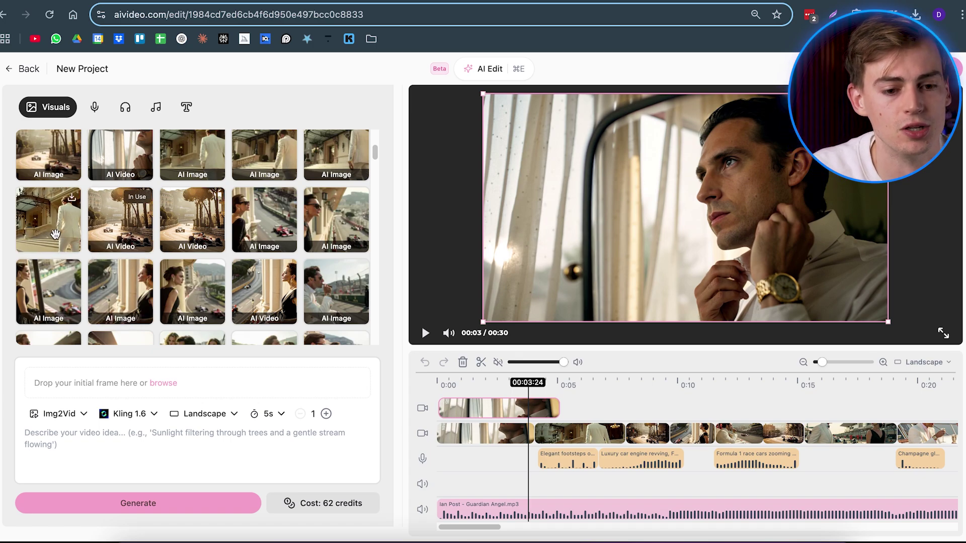
left_click_drag(57, 237, 578, 409)
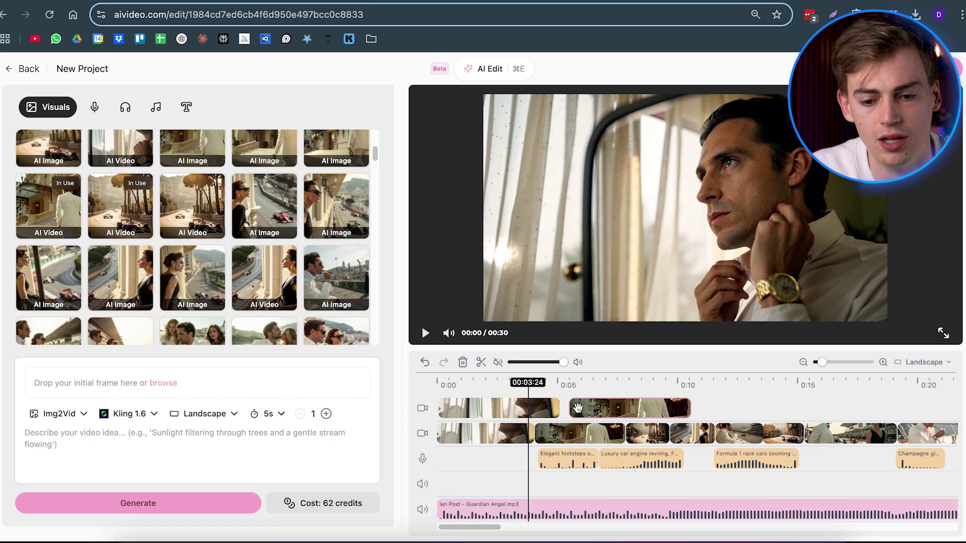
left_click(538, 409)
left_click(530, 392)
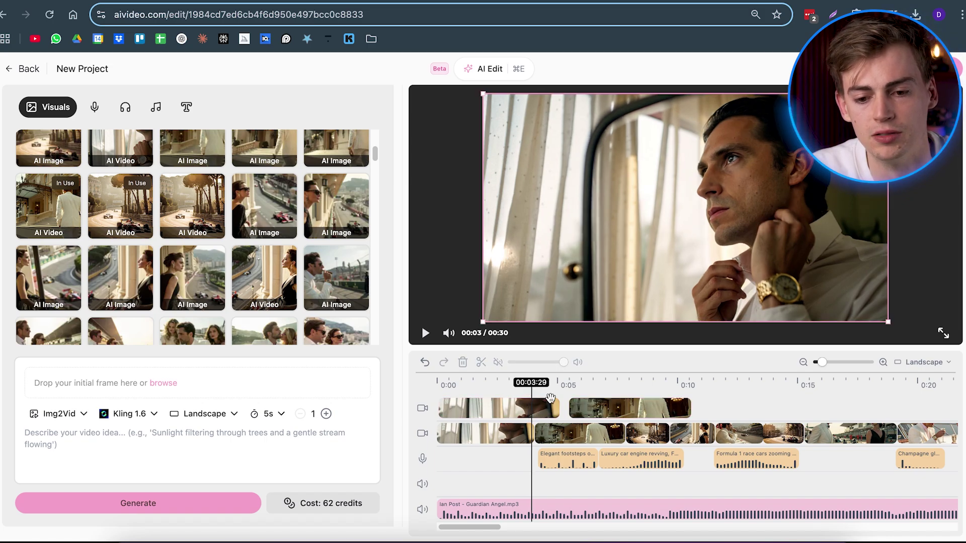
mouse_move(550, 406)
left_mouse_down()
mouse_move(536, 405)
mouse_move(589, 408)
mouse_move(559, 408)
left_mouse_up()
left_click(515, 390)
Step: Split the casino-steps clip at 00:07:28 and delete the leftover piece
left_click(600, 384)
left_click(623, 381)
left_click(622, 403)
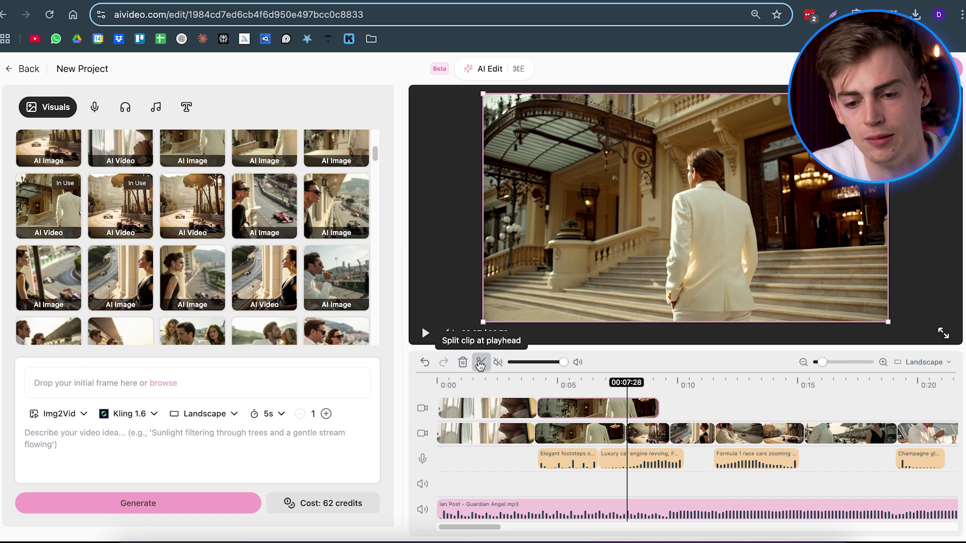
left_click(481, 363)
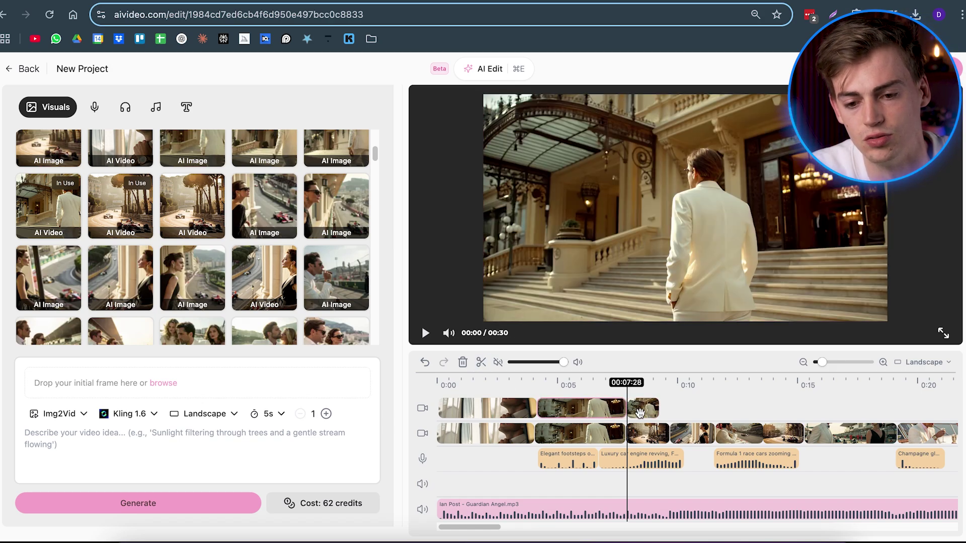
left_click(640, 412)
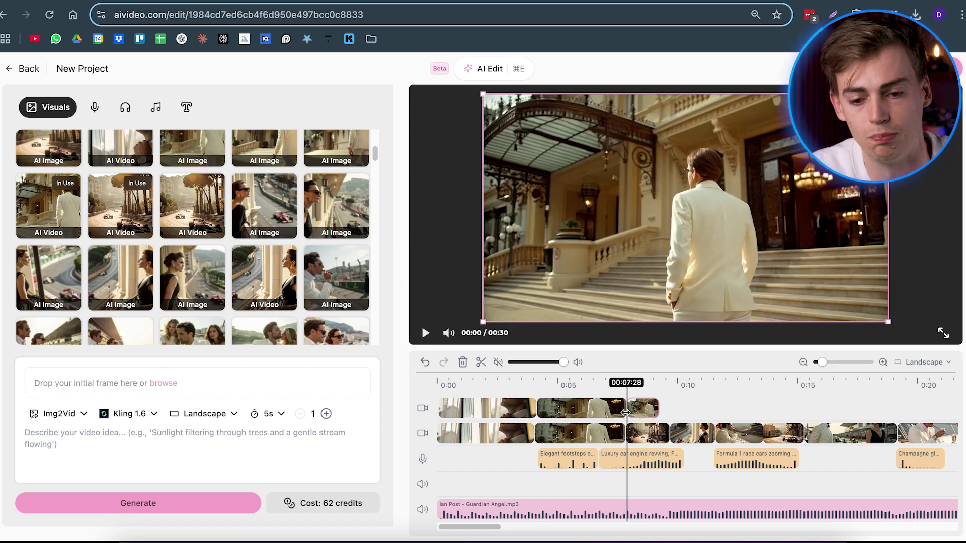
key("Delete")
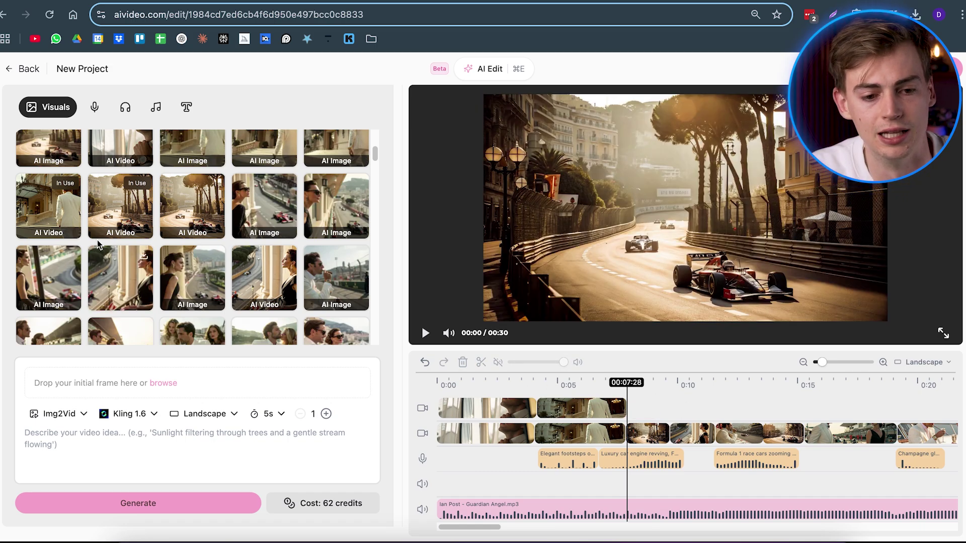
Step: Add the Monaco race clip after the steps shot and shorten it to end near 00:10:24
scroll(123, 216, "down", 1)
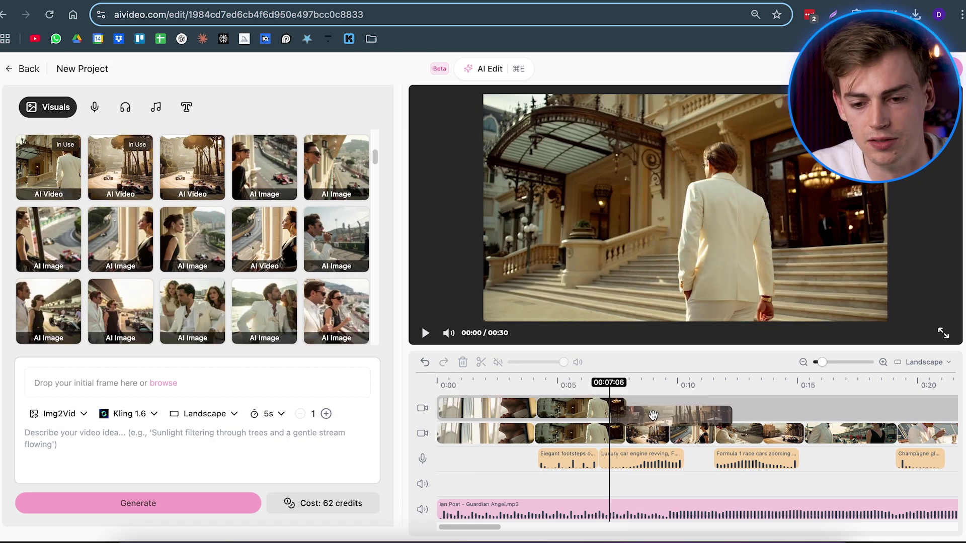
left_click_drag(658, 416, 671, 406)
left_click(665, 391)
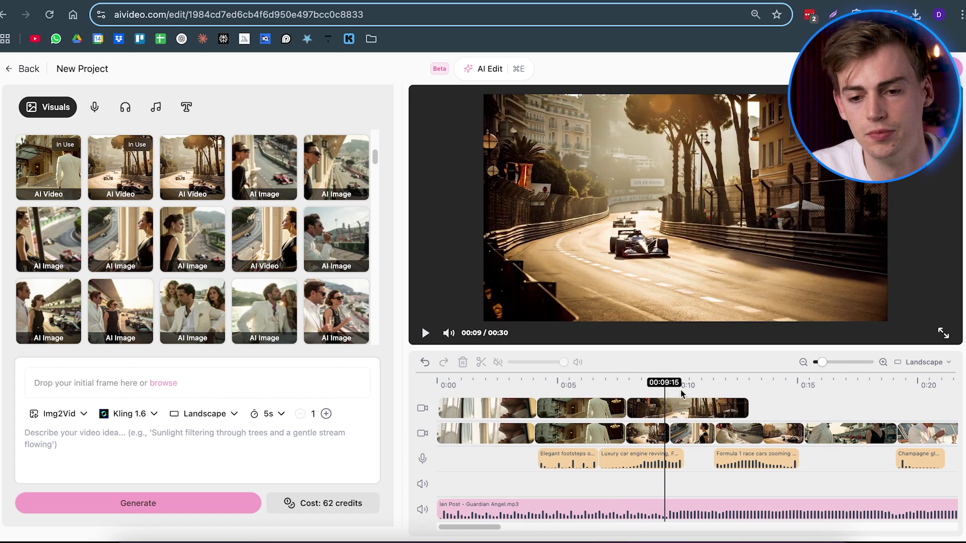
left_click(649, 386)
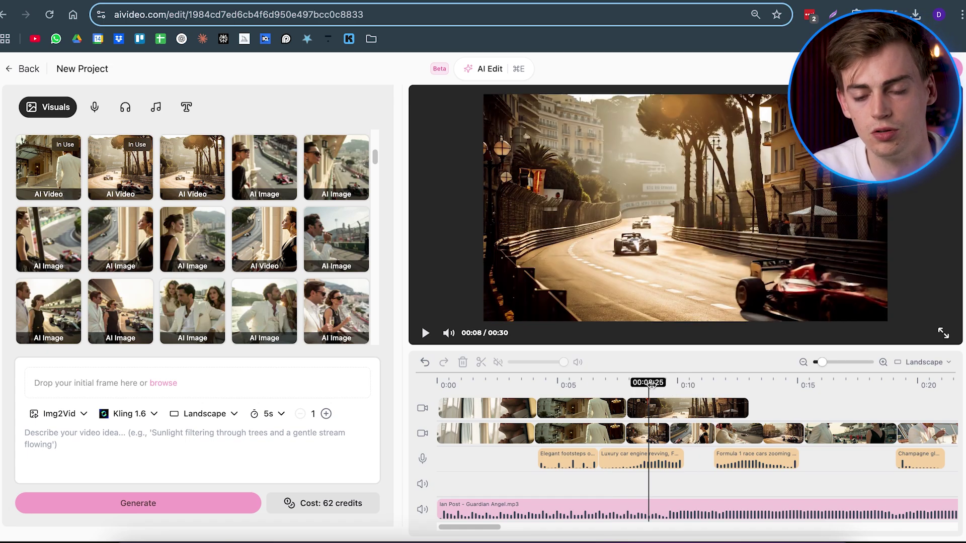
left_click(680, 387)
left_click(693, 387)
left_click(719, 391)
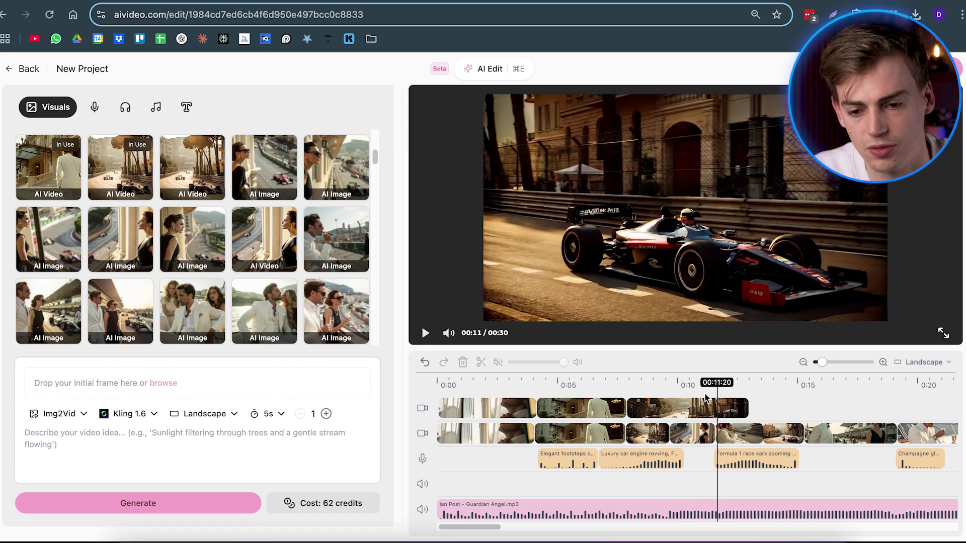
left_click_drag(725, 387, 673, 408)
left_click(698, 395)
left_click(669, 387)
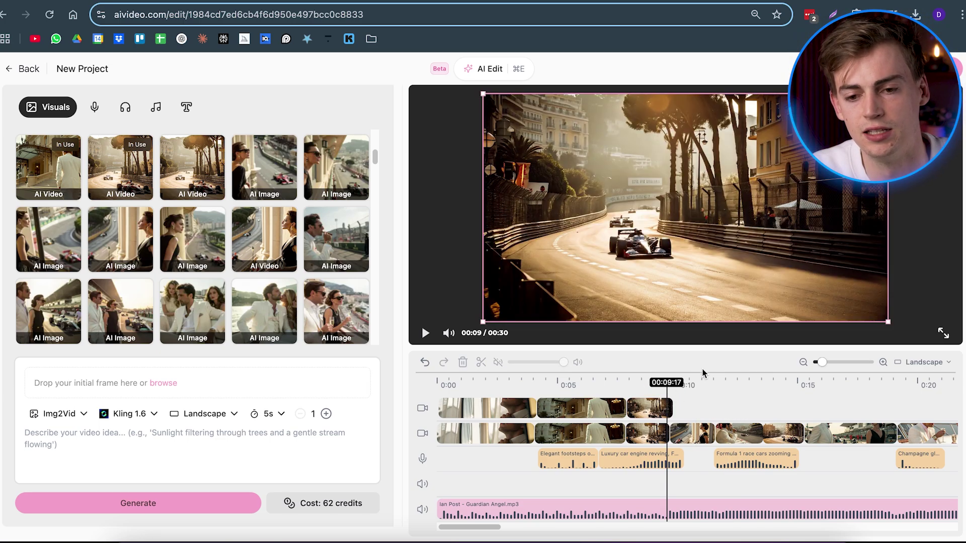
Step: Add the balcony shot of the woman watching the race, extending the top track to about 0:15
scroll(211, 280, "down", 3)
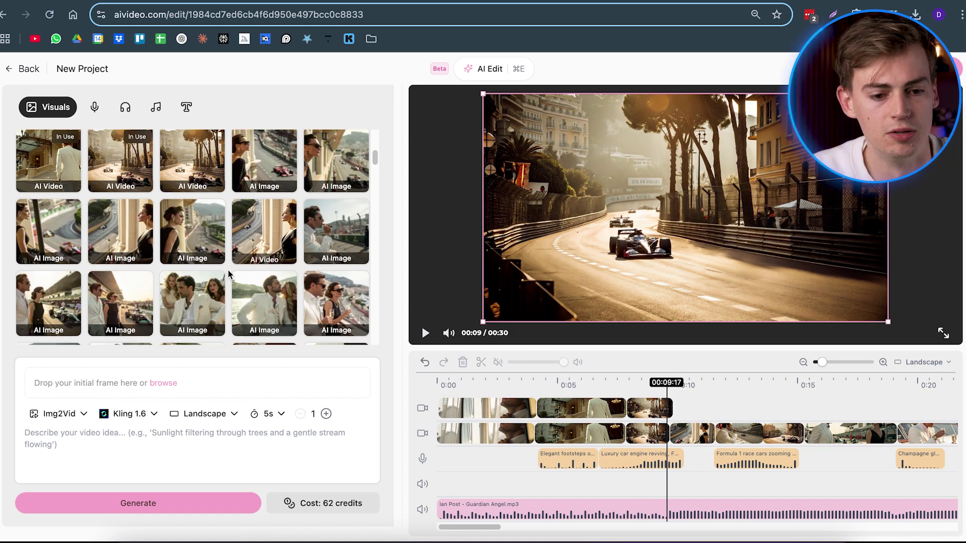
left_click(689, 406)
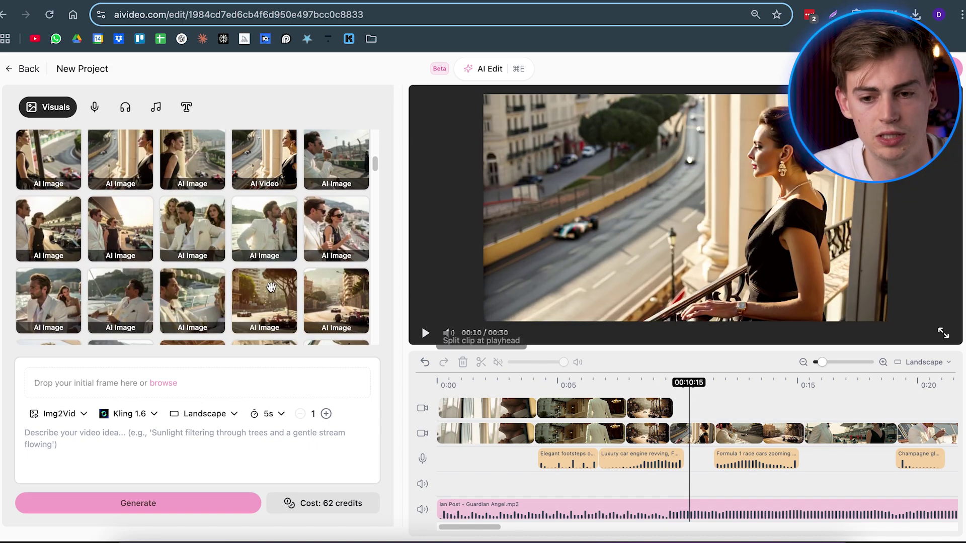
scroll(111, 277, "down", 5)
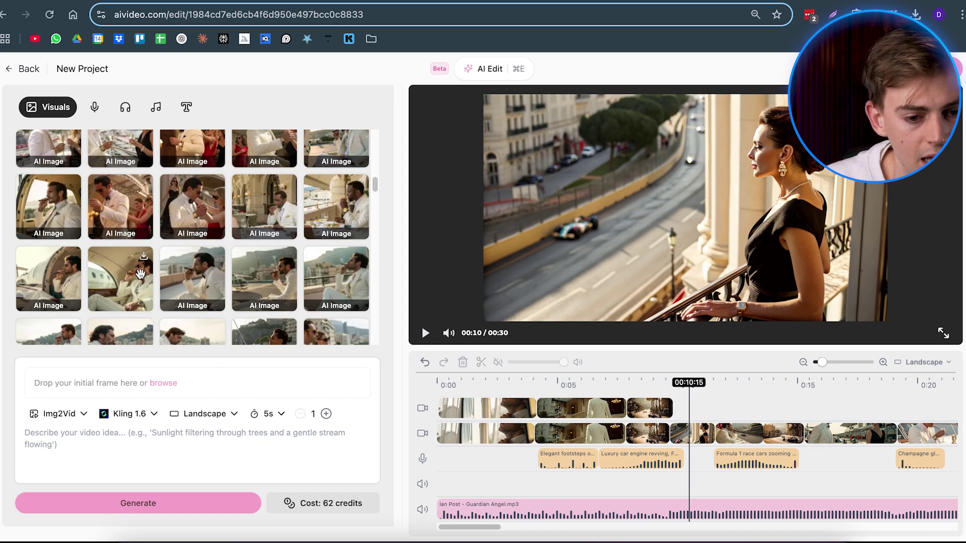
scroll(141, 262, "down", 3)
scroll(147, 252, "down", 3)
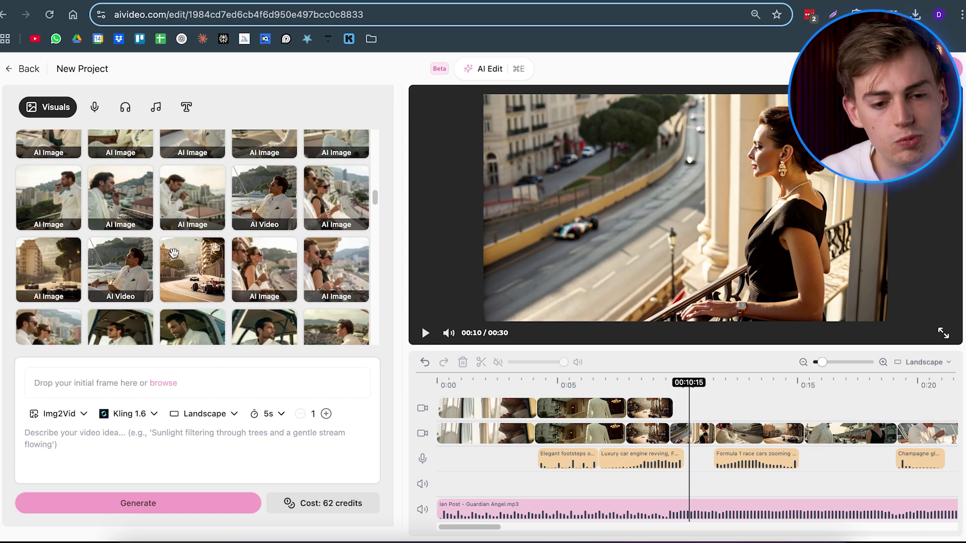
scroll(235, 270, "down", 3)
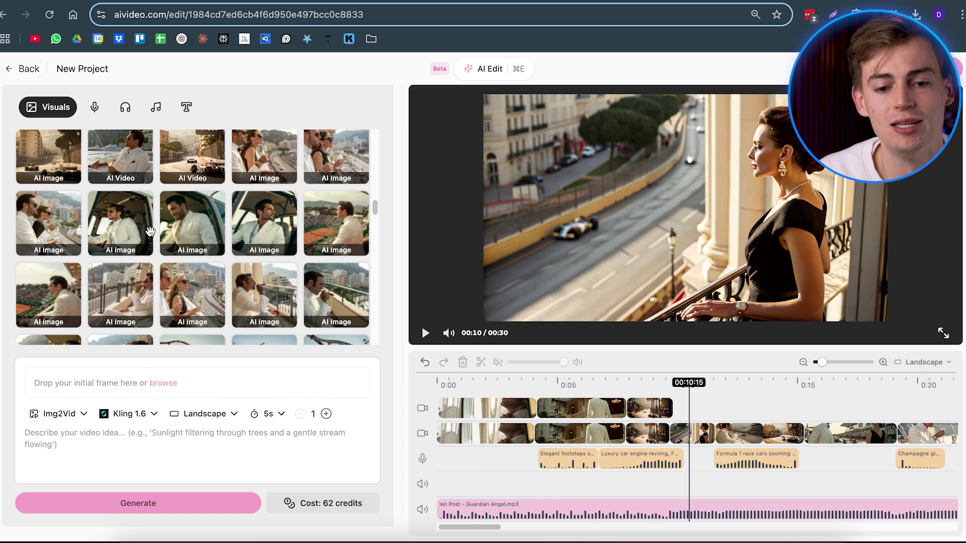
scroll(169, 249, "down", 5)
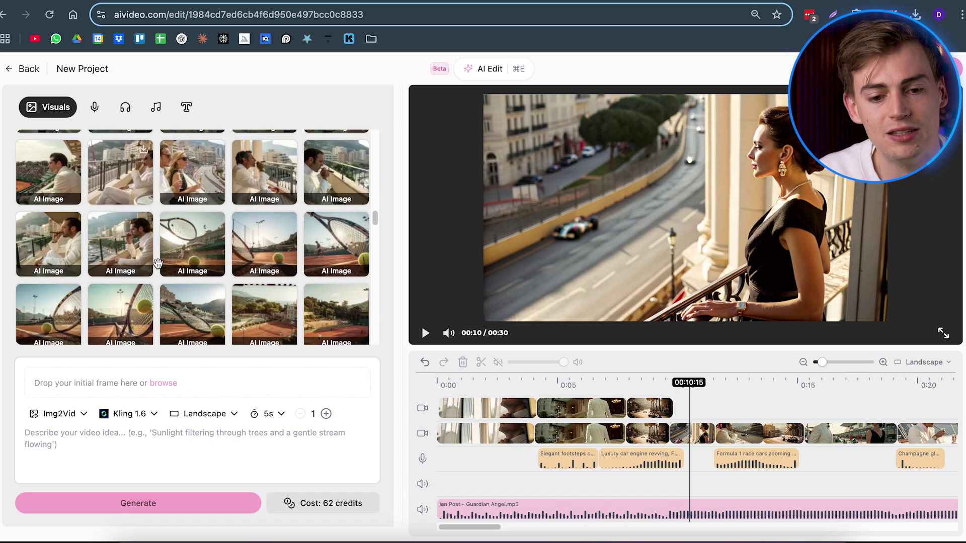
scroll(166, 264, "down", 2)
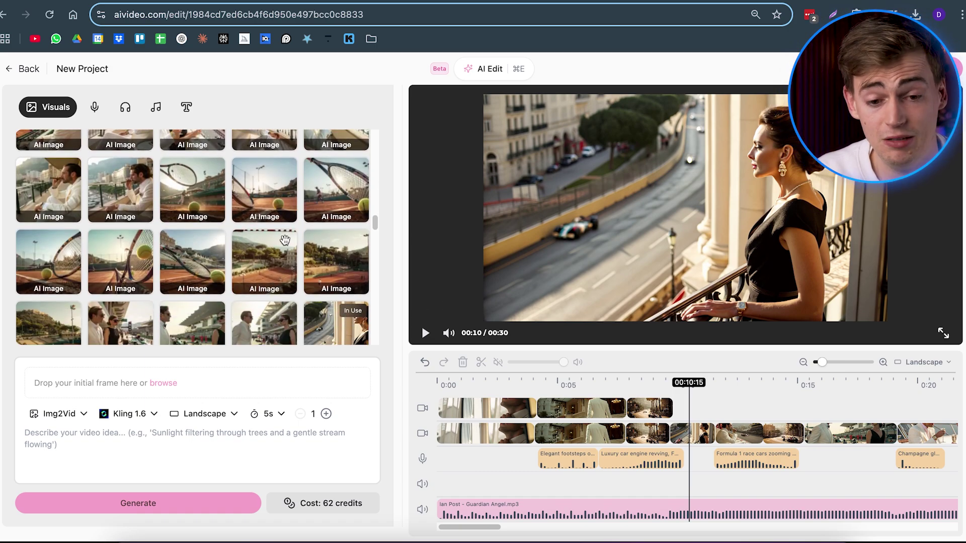
scroll(220, 261, "down", 1)
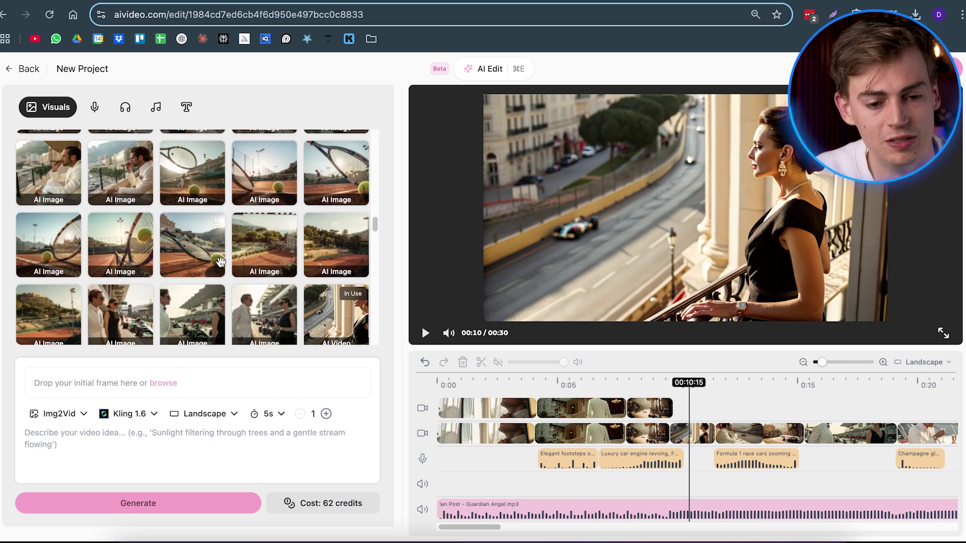
scroll(221, 262, "down", 1)
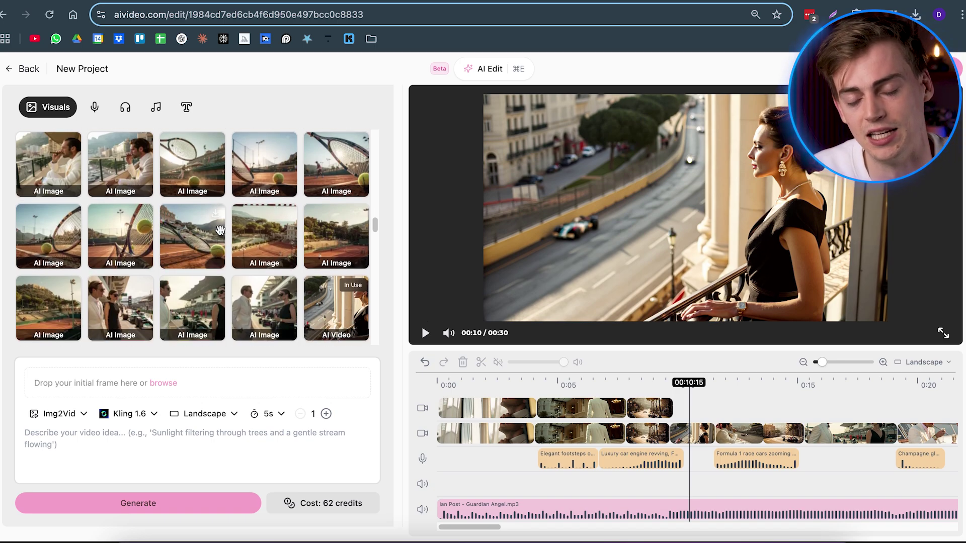
scroll(89, 245, "down", 7)
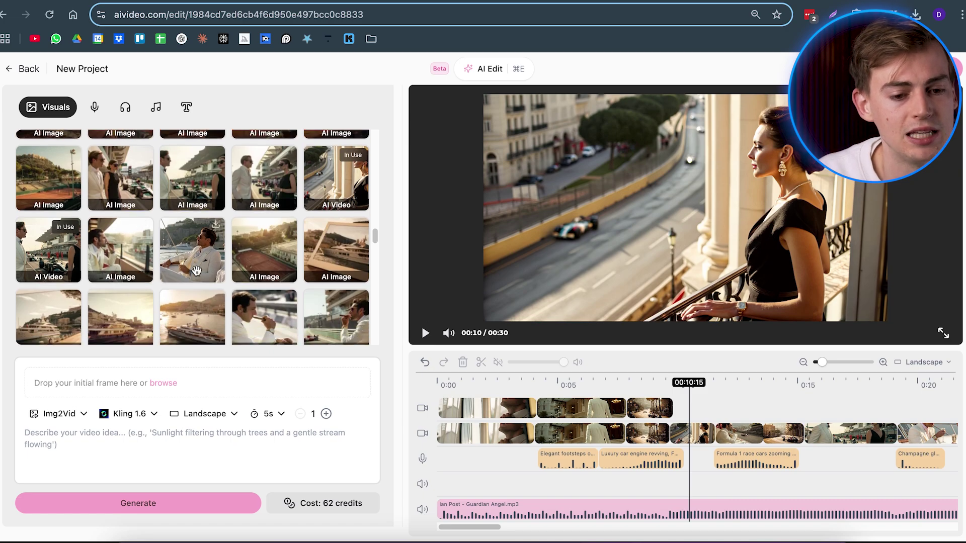
scroll(89, 245, "down", 1)
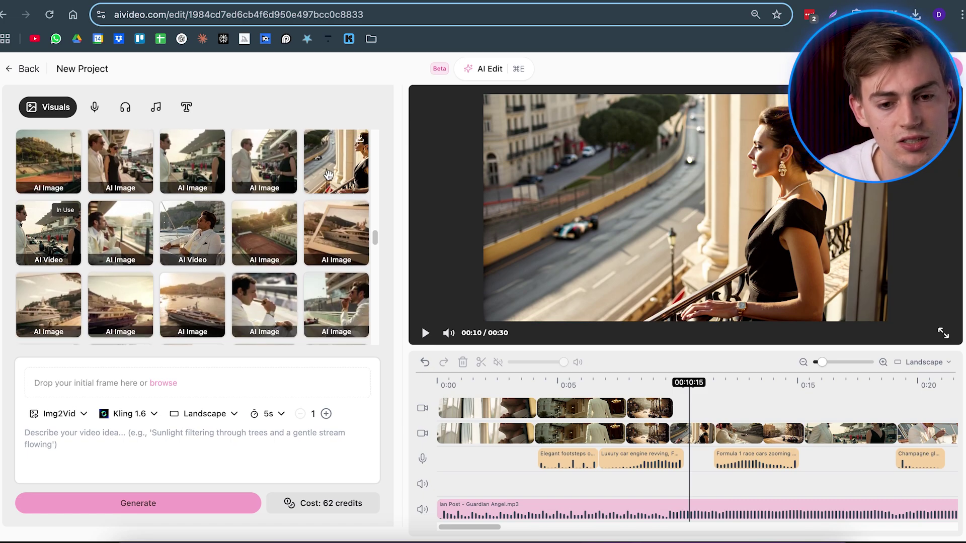
left_click_drag(89, 245, 715, 409)
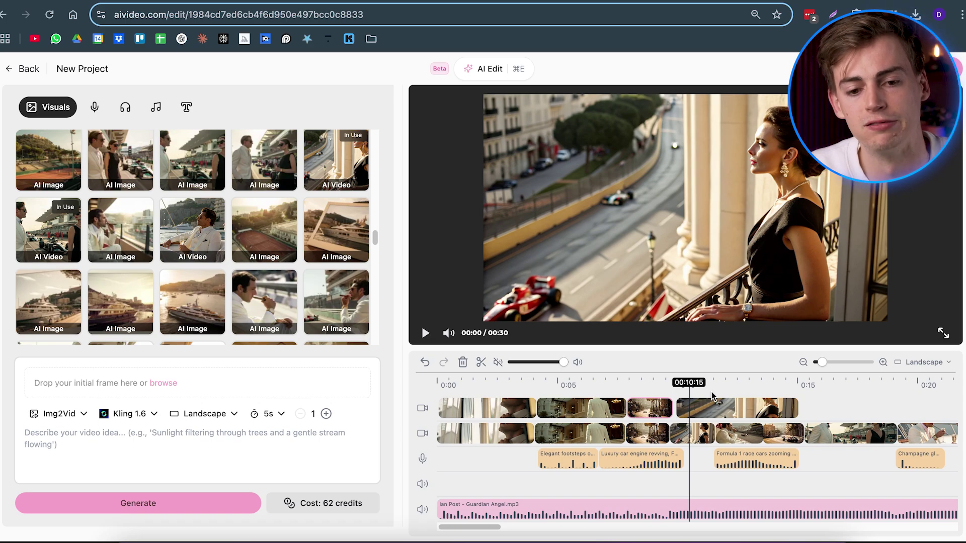
Step: Switch the generator from Img2Vid to plain Video with Kling 1.6 at 15 credits, also trying Image
left_click(69, 425)
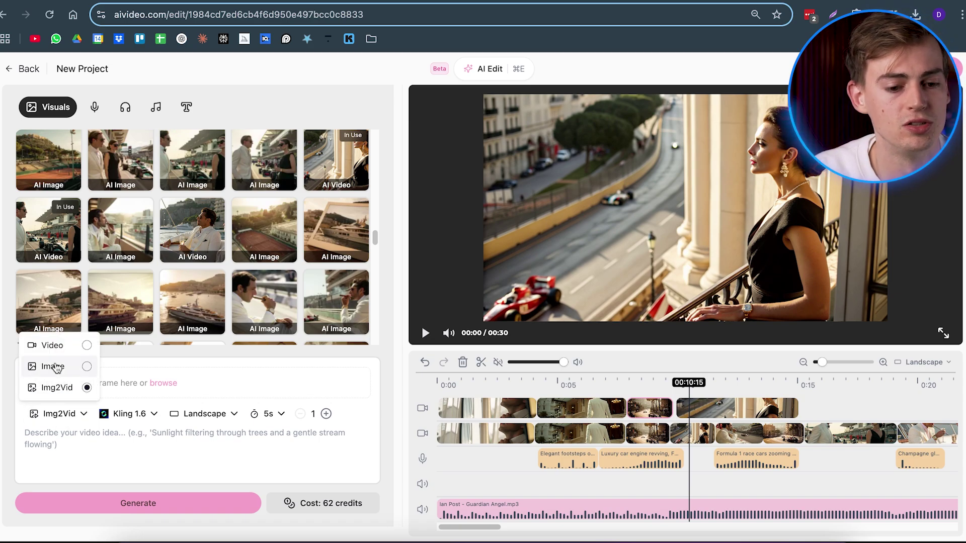
left_click(61, 352)
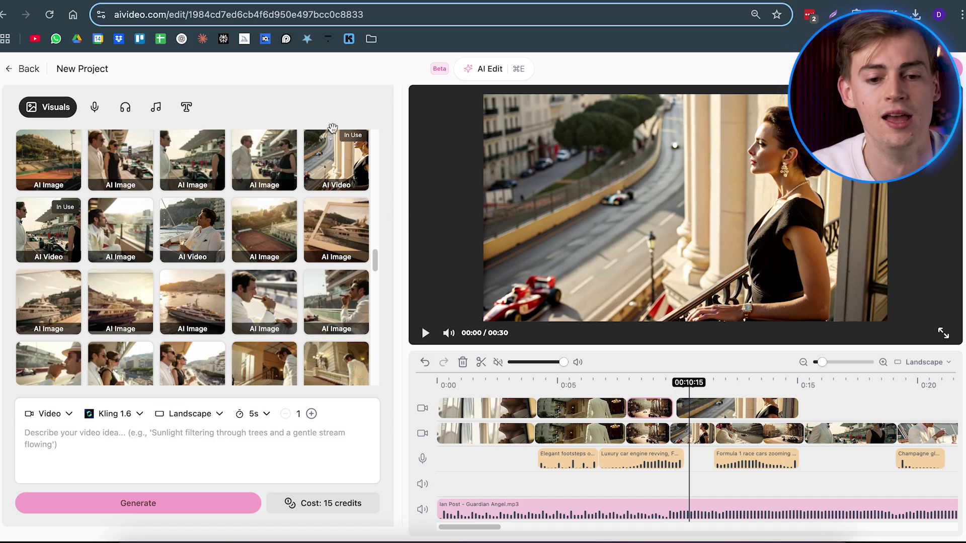
mouse_move(208, 224)
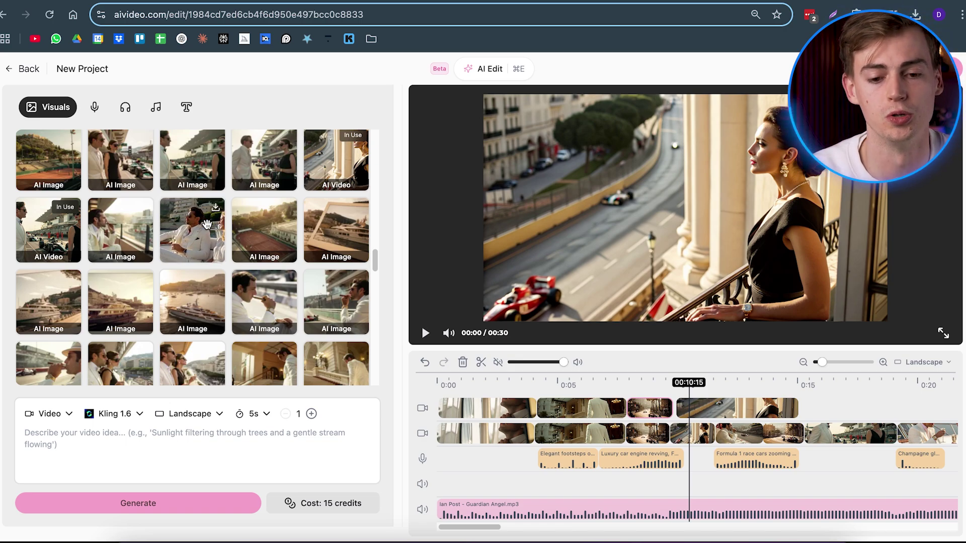
left_click(49, 414)
left_click(43, 367)
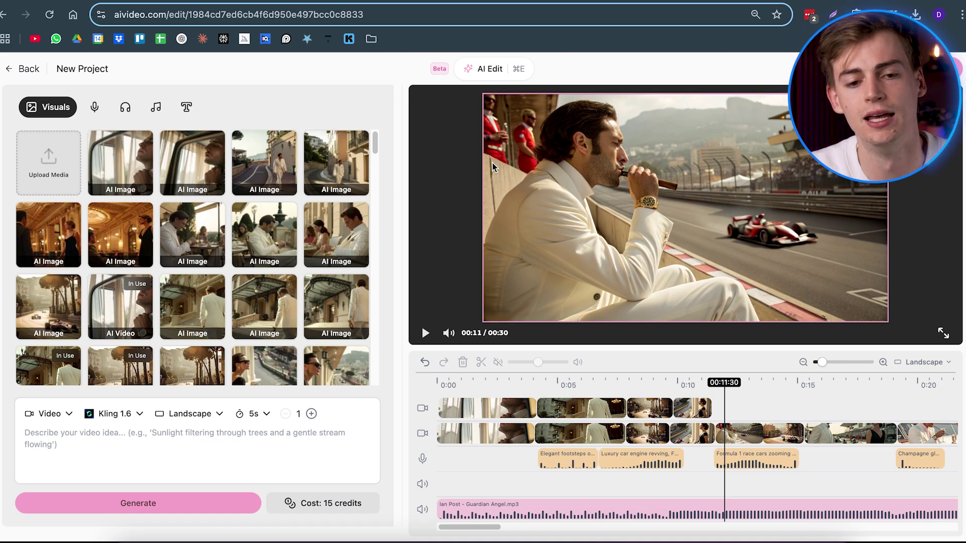
Step: Open the Music panel, try the catalog search, and return to the three-track Project Music list
left_click(156, 113)
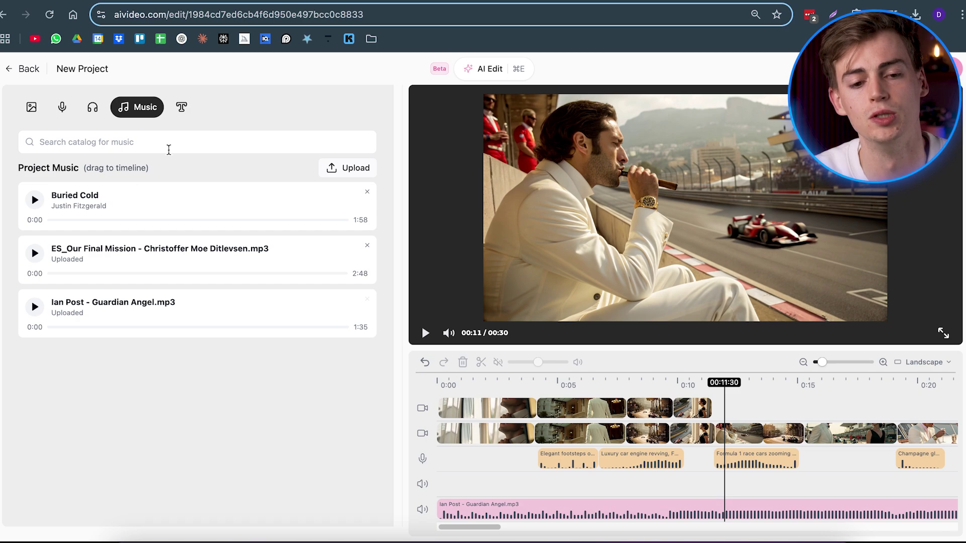
left_click(136, 145)
left_click(44, 169)
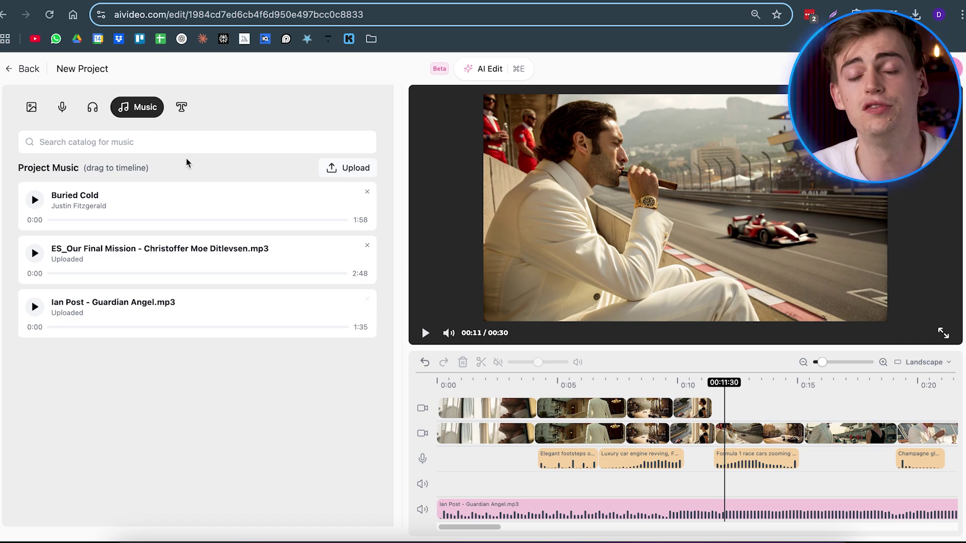
Step: Set the voiceover voice to female American social-media instead of British pleasant, then view Sound Effects
left_click(68, 110)
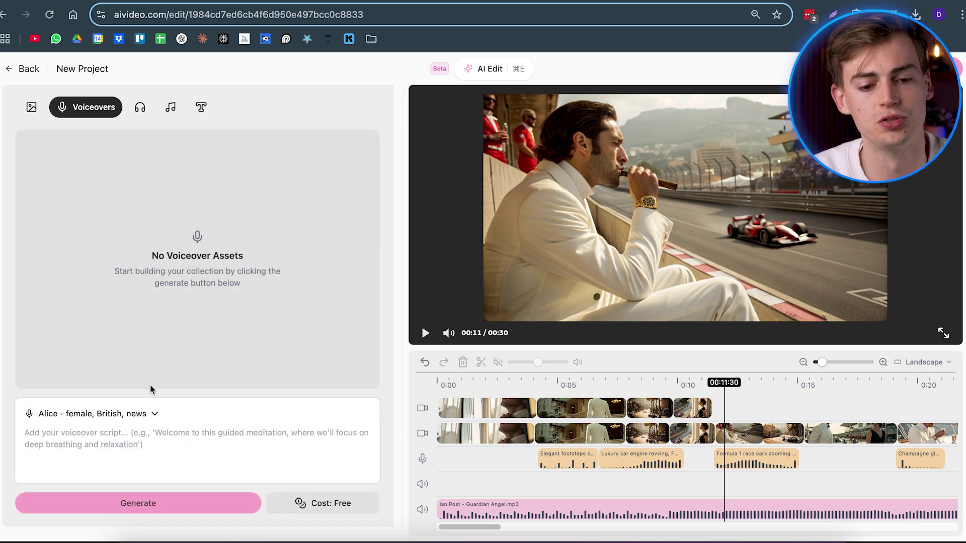
left_click(101, 416)
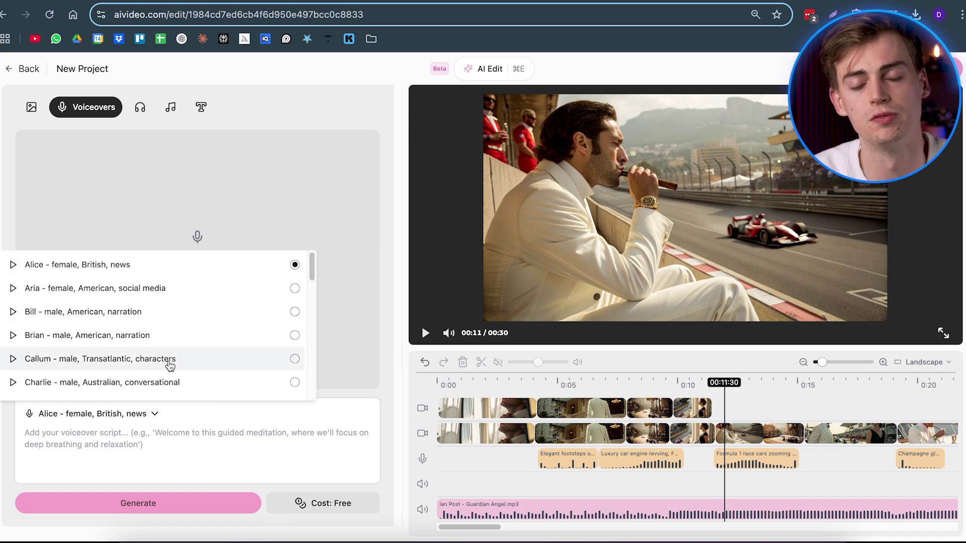
scroll(176, 360, "down", 3)
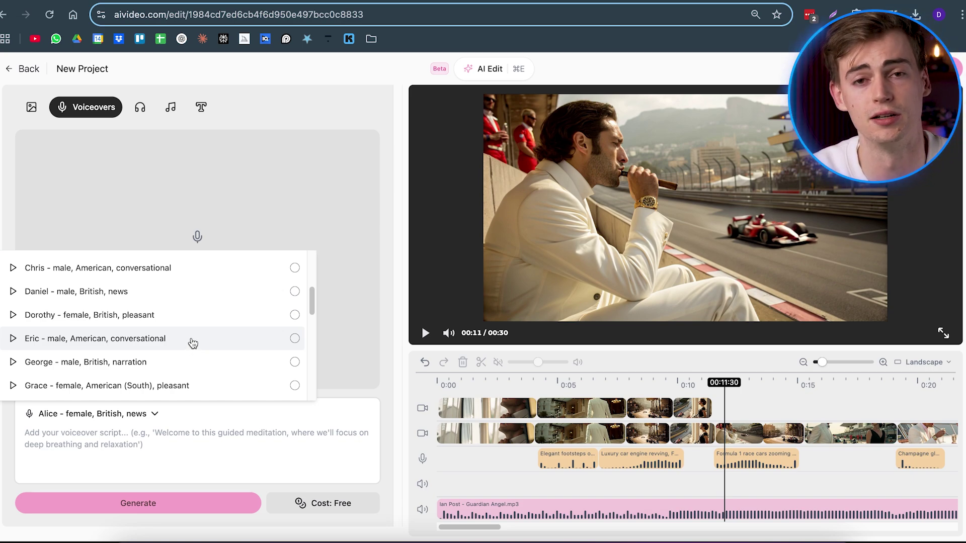
left_click(223, 322)
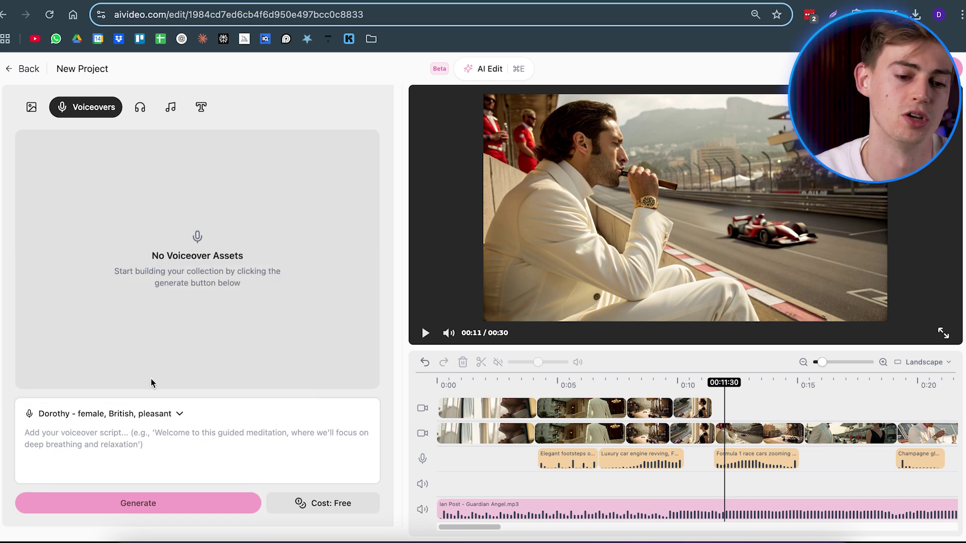
left_click(135, 405)
scroll(120, 365, "down", 3)
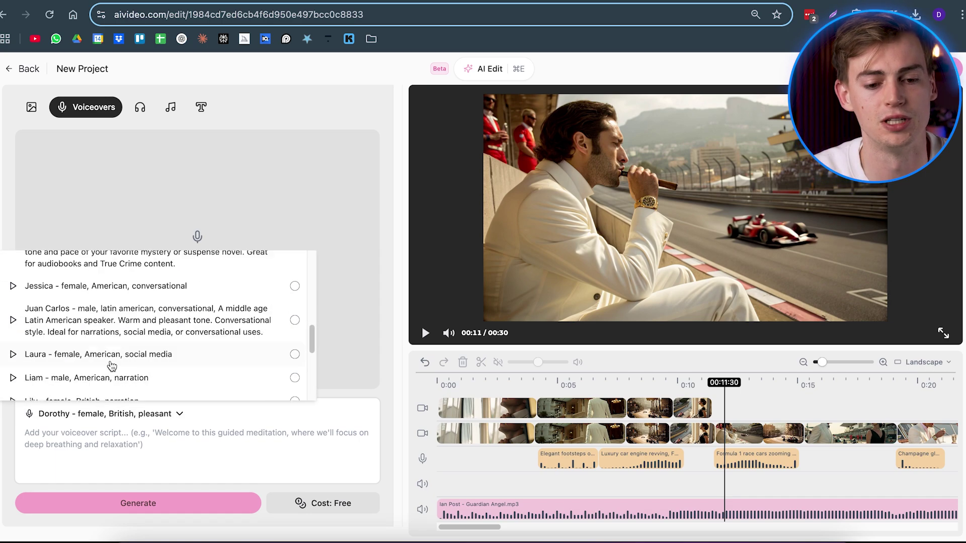
left_click(124, 356)
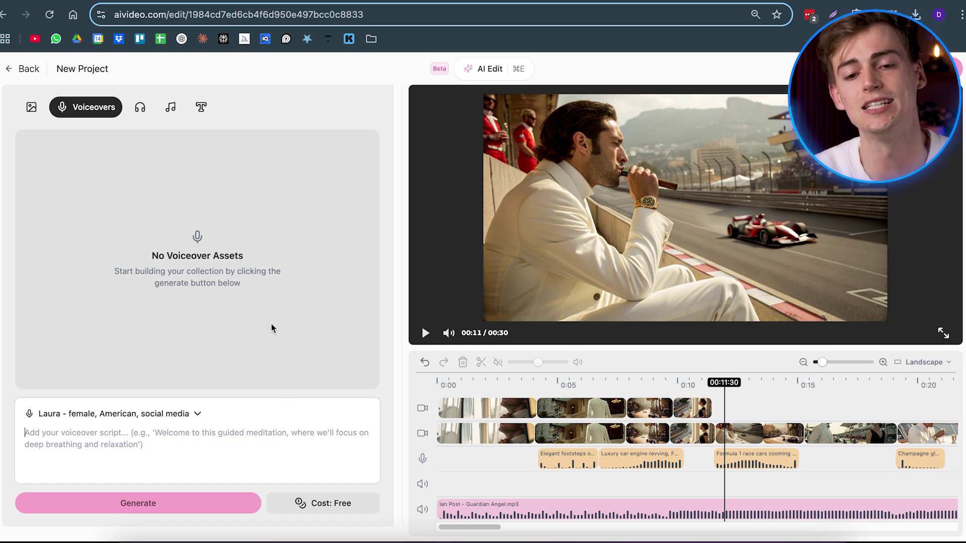
left_click(141, 108)
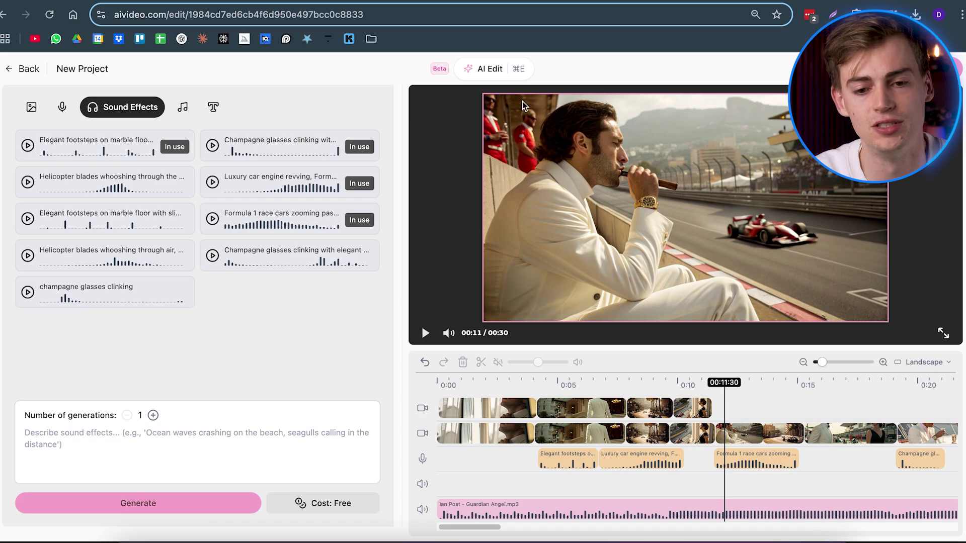
left_click(487, 69)
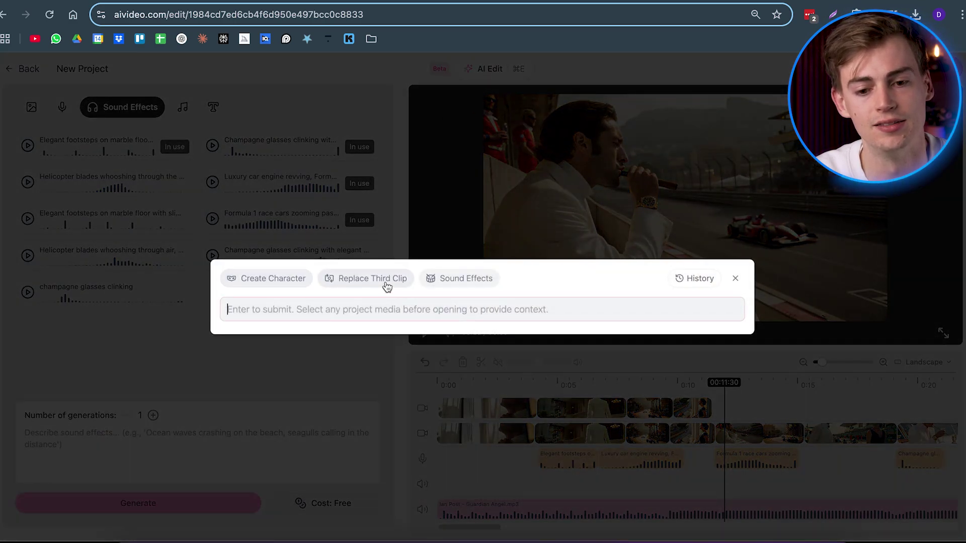
left_click(458, 280)
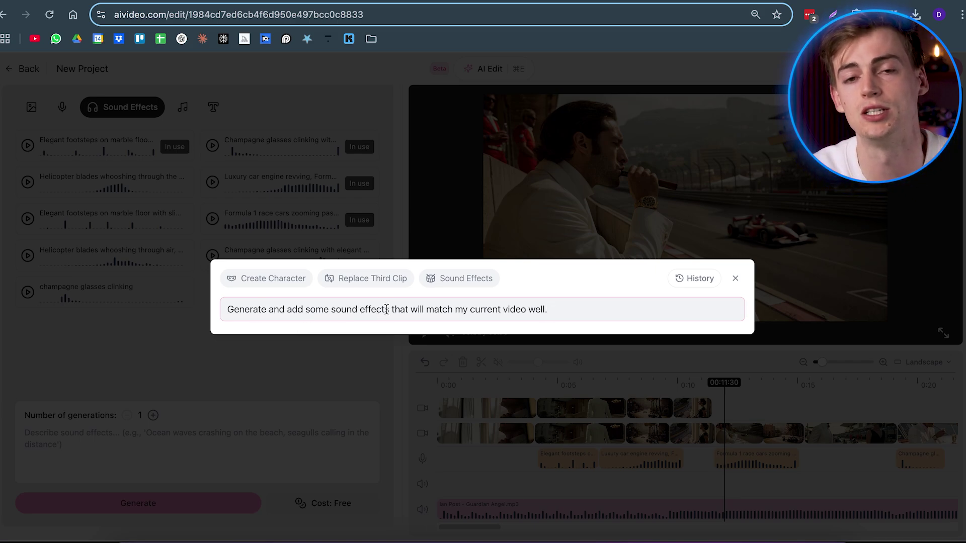
left_click(405, 173)
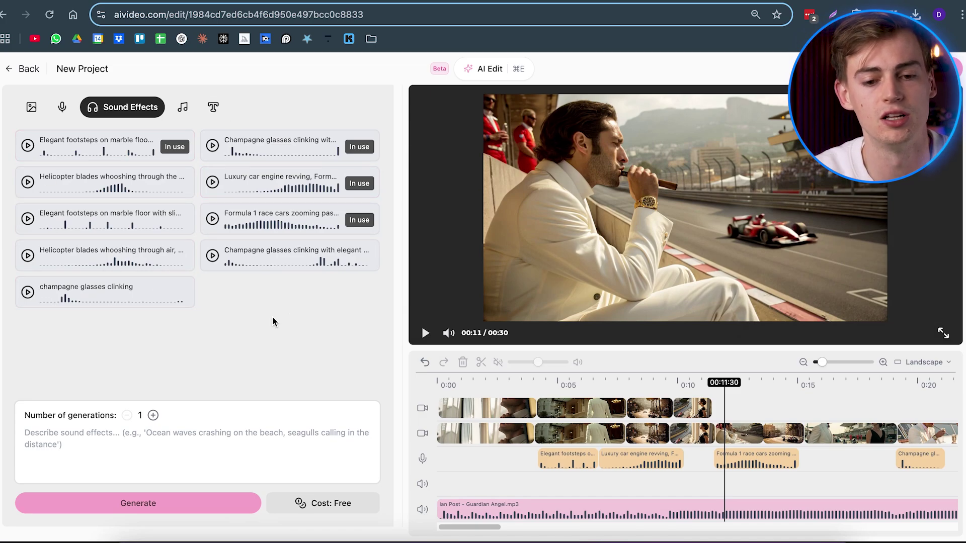
left_click(622, 484)
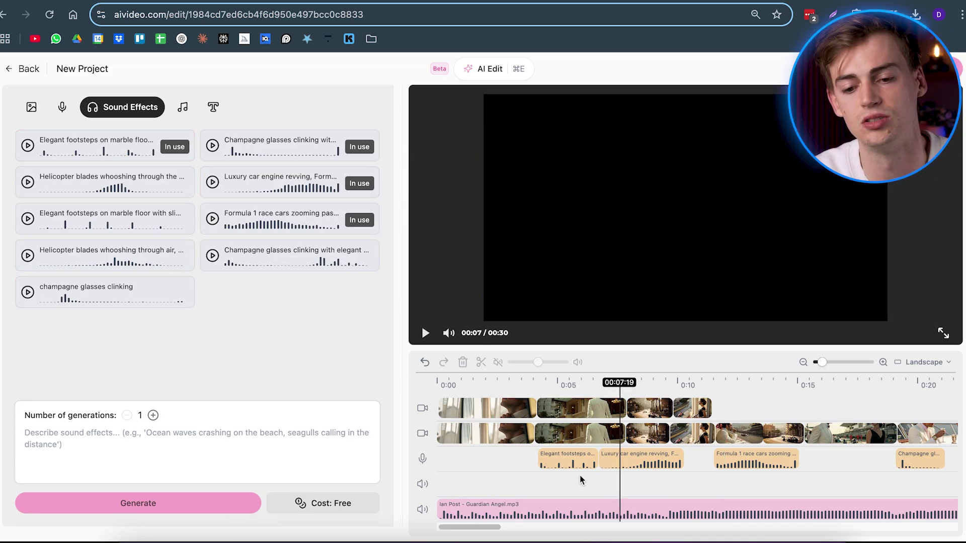
left_click(650, 478)
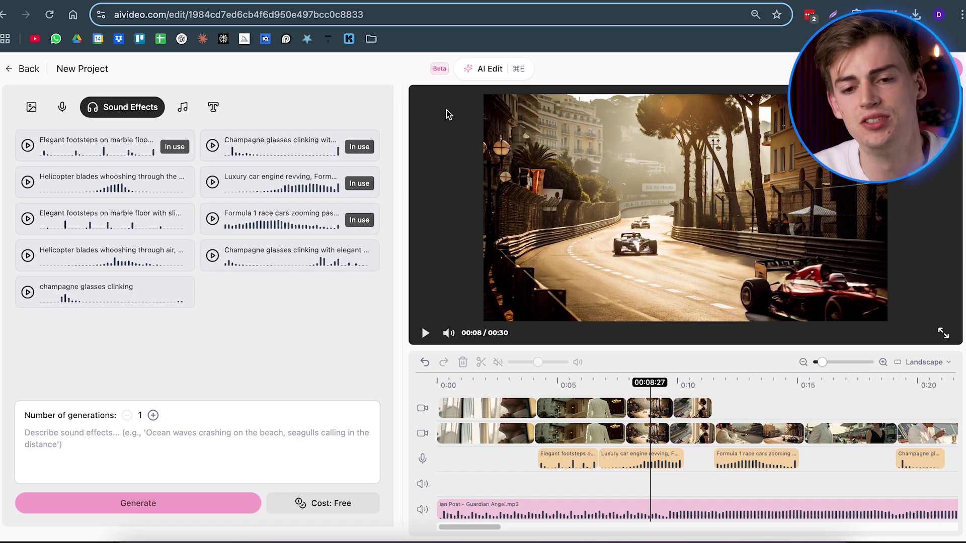
left_click(483, 65)
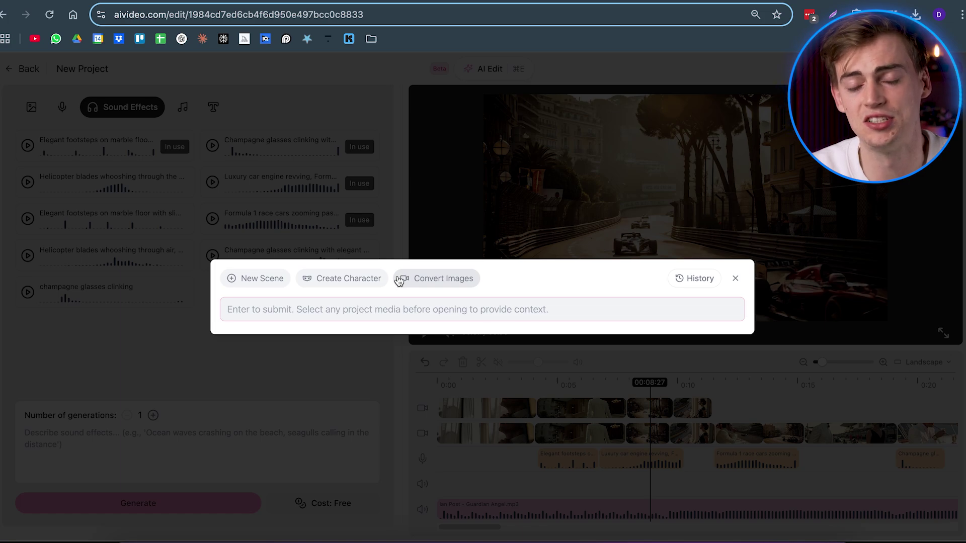
left_click(390, 233)
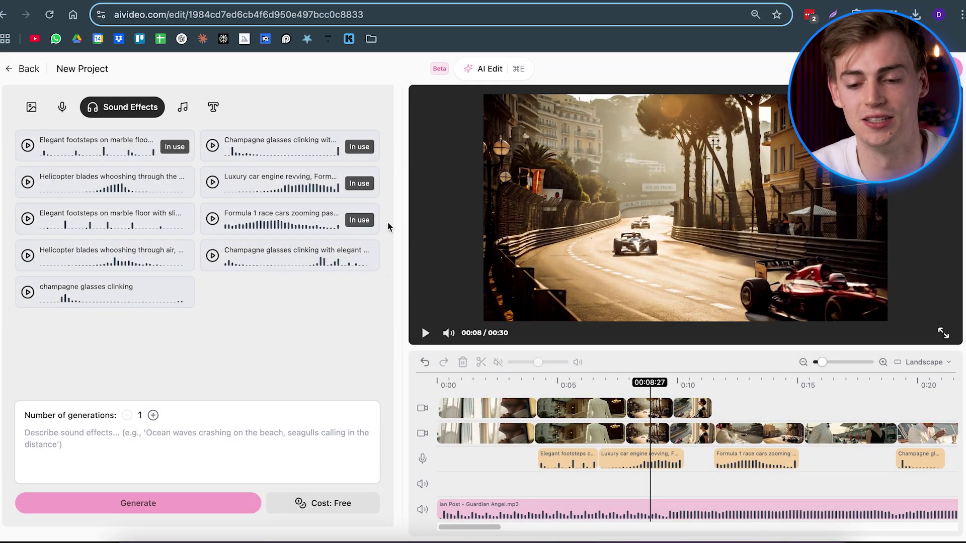
left_click(572, 384)
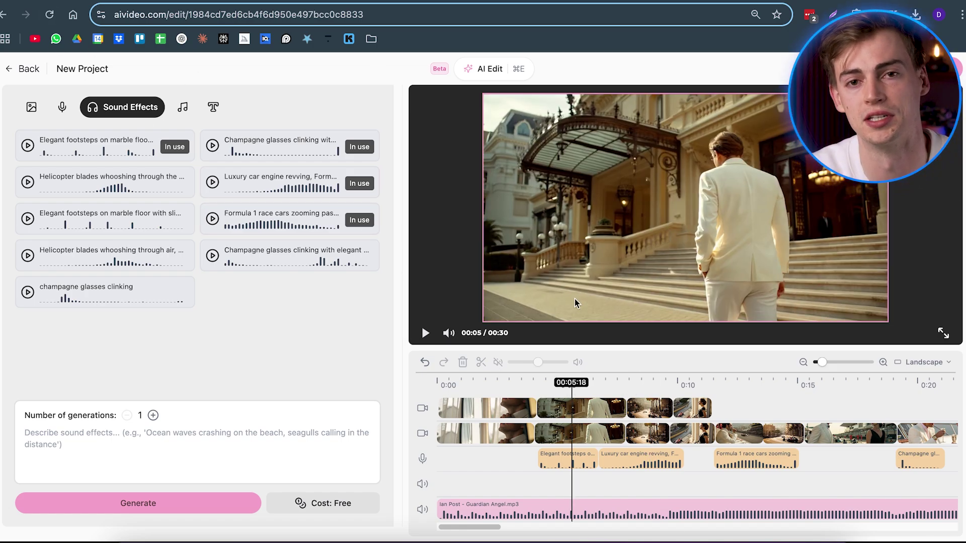
Step: Return to the Projects page and open the 'Runway - Humans w animals but 4 dan!' project for editing
left_click(23, 69)
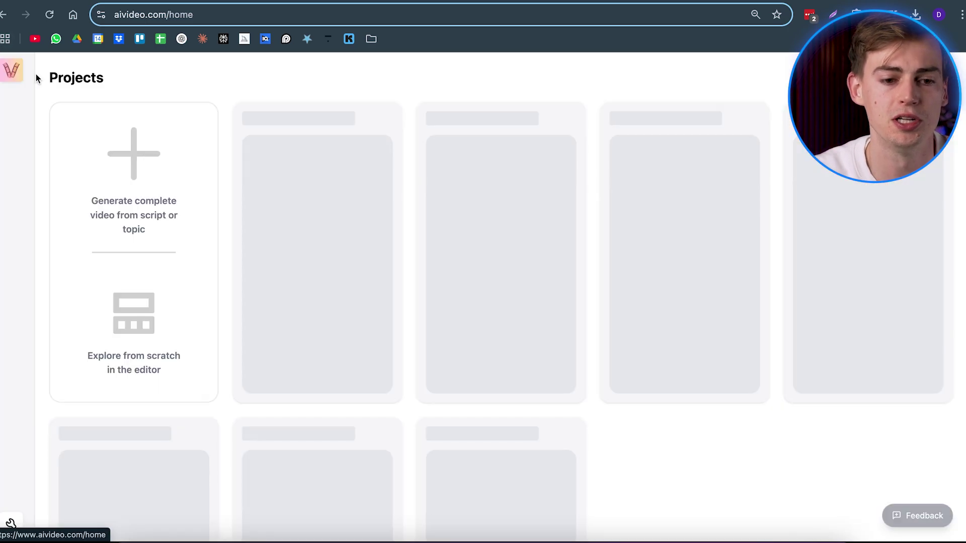
scroll(694, 216, "down", 2)
scroll(553, 239, "down", 3)
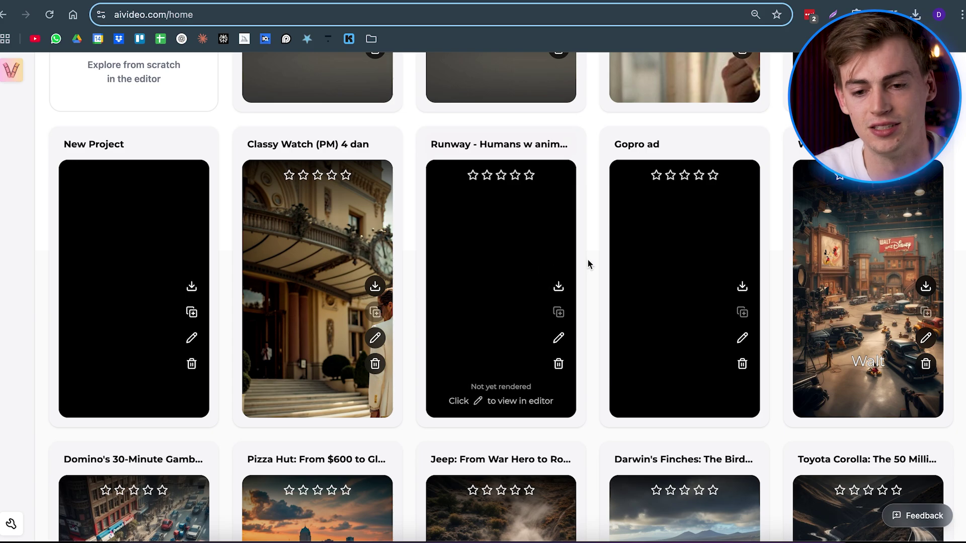
left_click(557, 338)
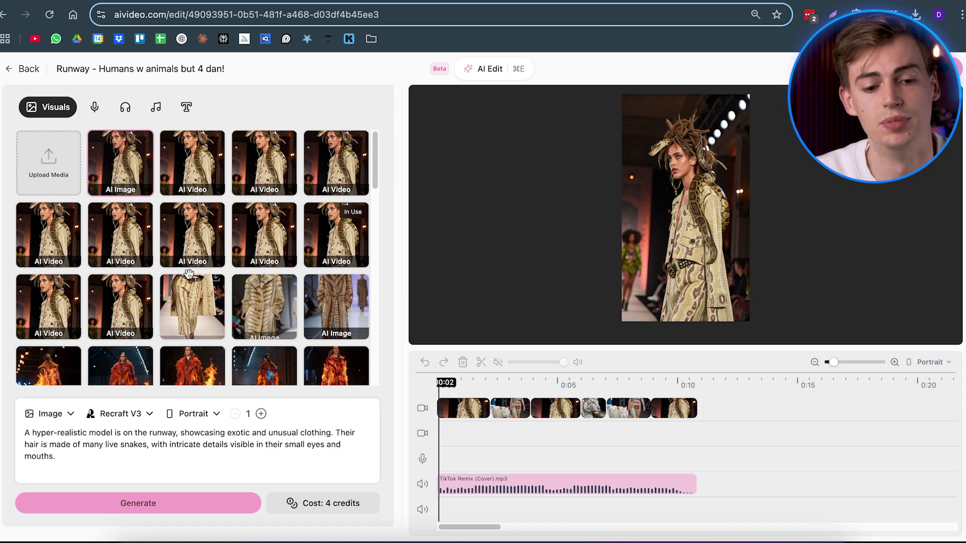
Step: Load the fire-coat AI Image tile's prompt into the generator
scroll(173, 247, "down", 1)
scroll(174, 247, "down", 1)
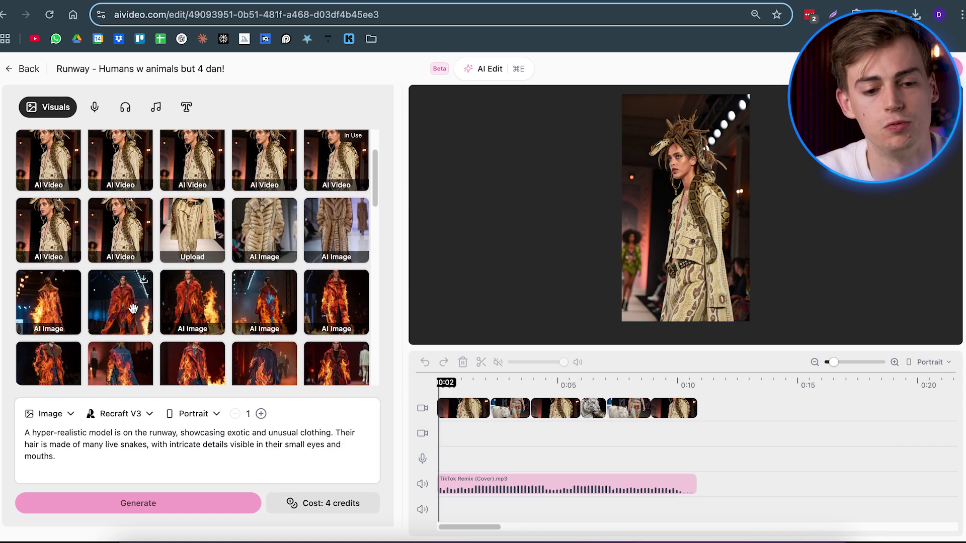
left_click(132, 310)
Step: Select the runway clip in the preview, switching the generator to Video, Kling 1.6, 15 credits
scroll(191, 317, "down", 1)
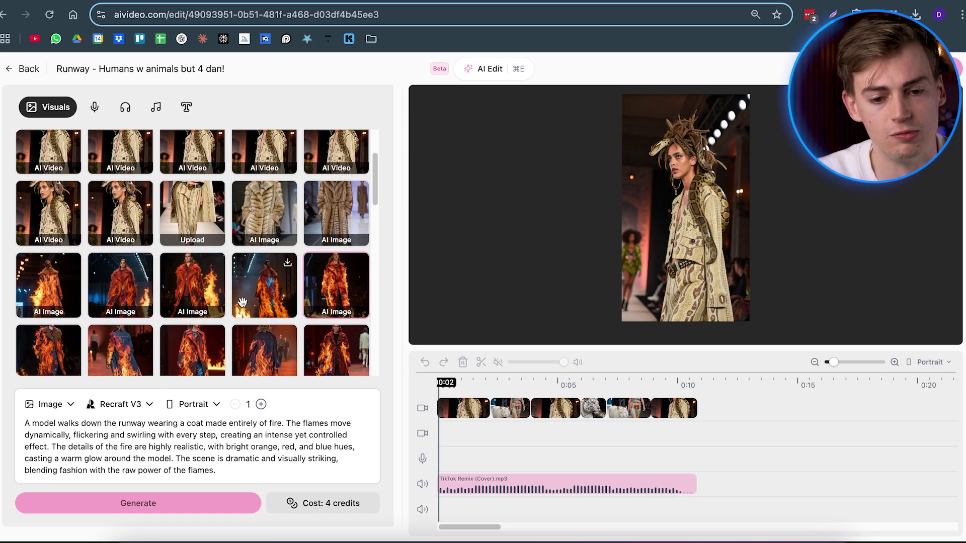
scroll(224, 302, "down", 4)
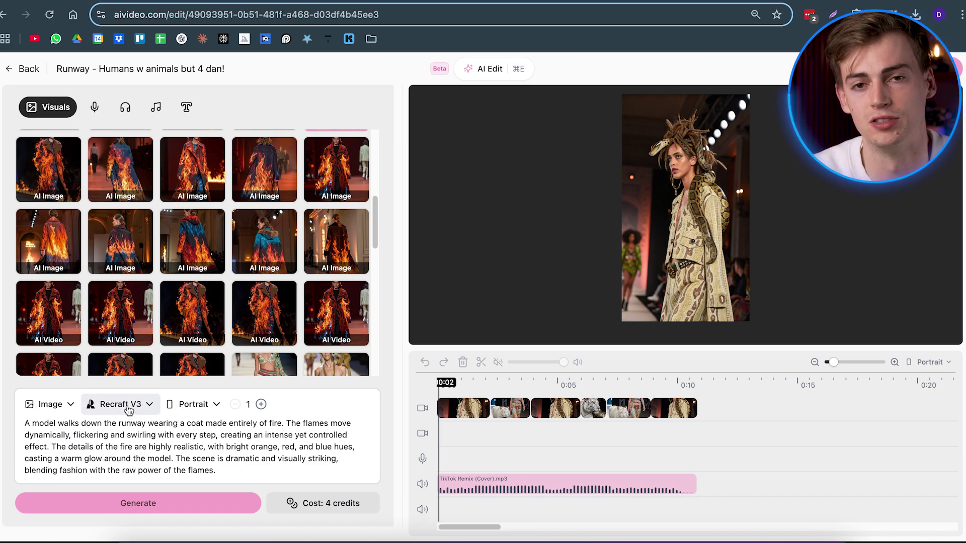
left_click(700, 216)
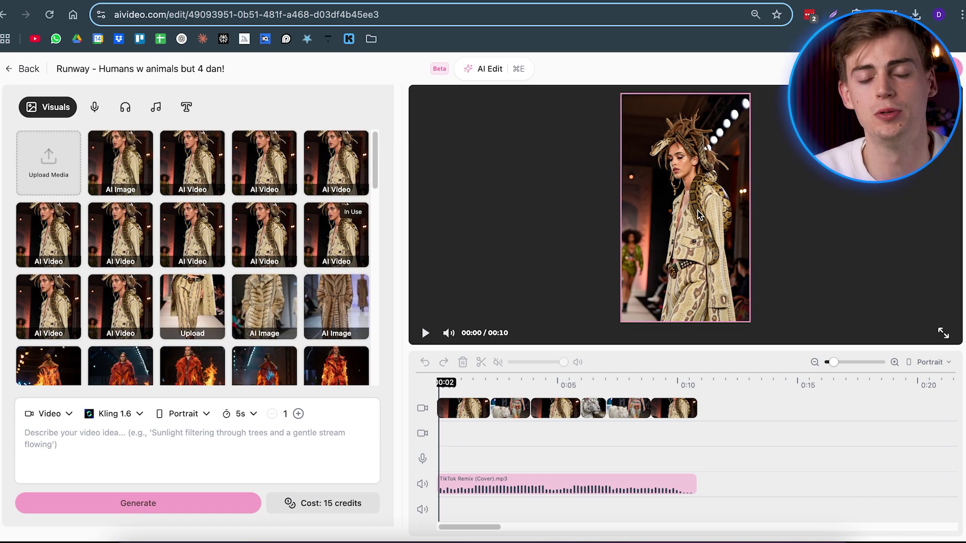